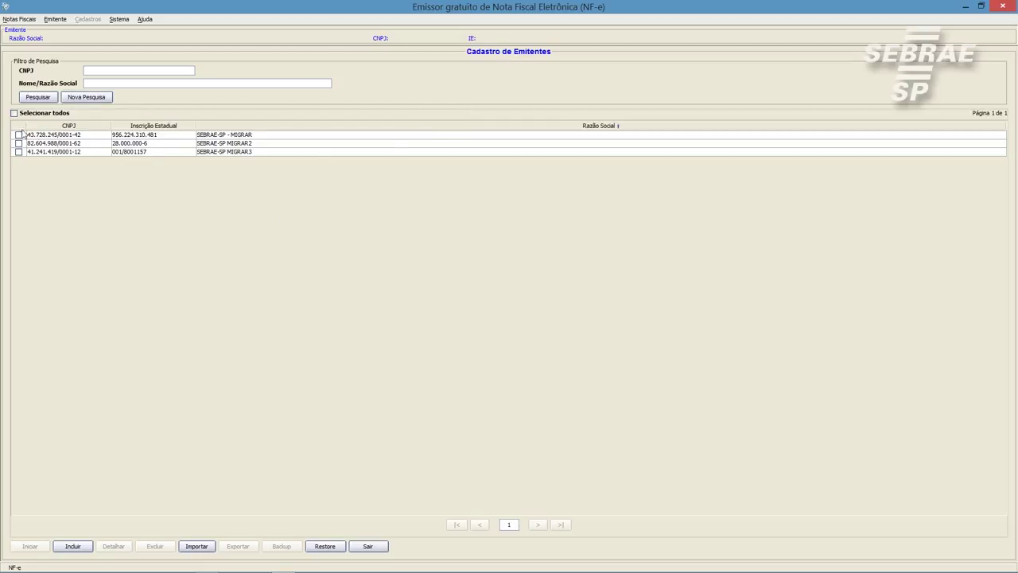
Start a TXT export of all registered issuers and browse to the user's personal folder inside C:\Usuário as the destination
{"action": "left_click", "coordinate": [14, 113]}
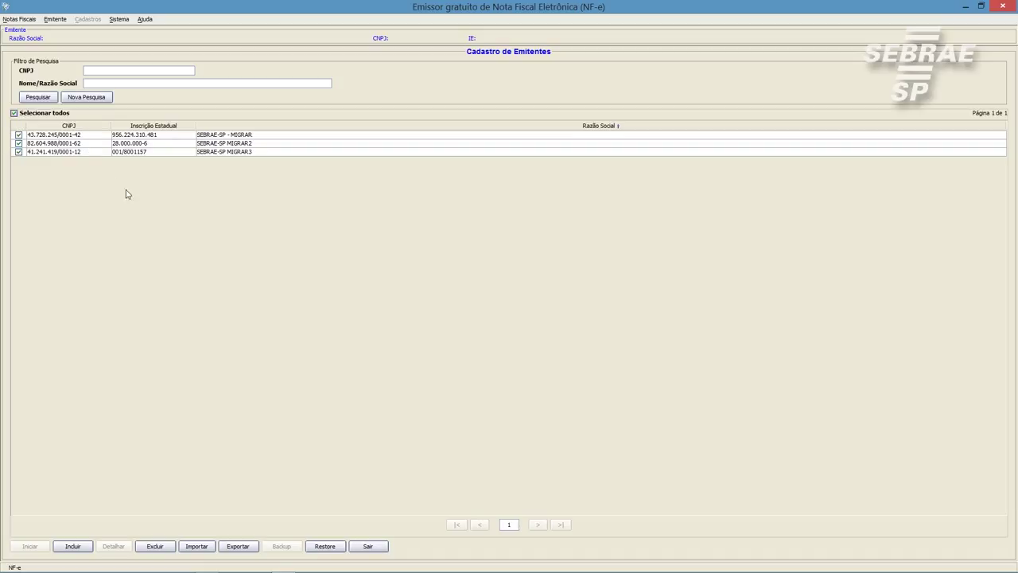
{"action": "left_click", "coordinate": [238, 546]}
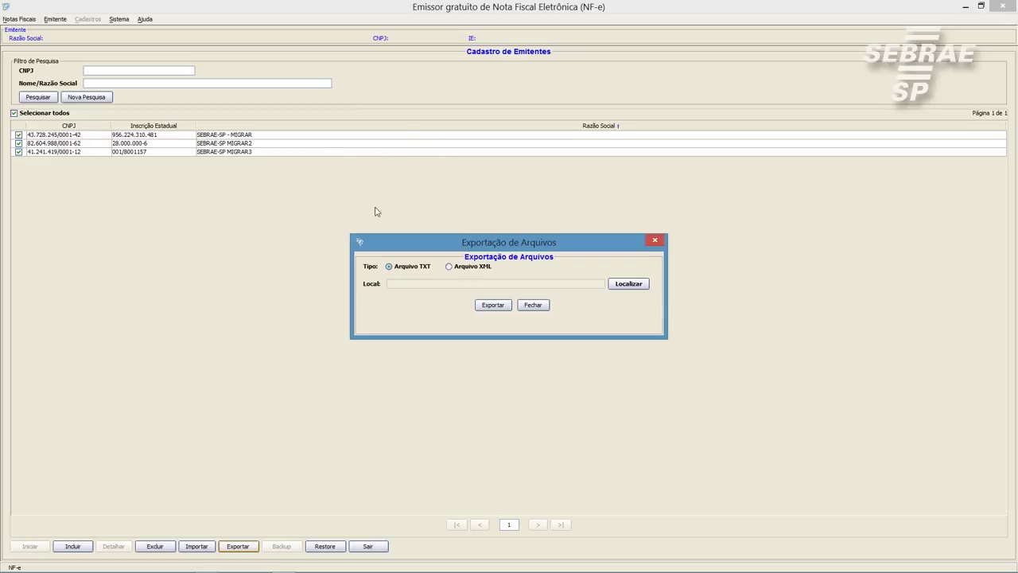
{"action": "left_click", "coordinate": [629, 286]}
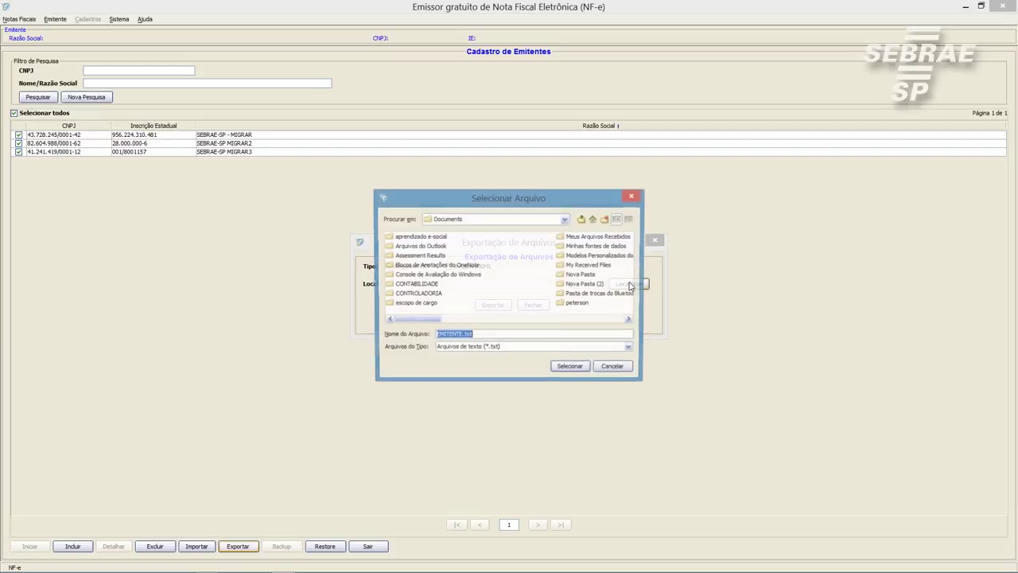
{"action": "left_click", "coordinate": [564, 220]}
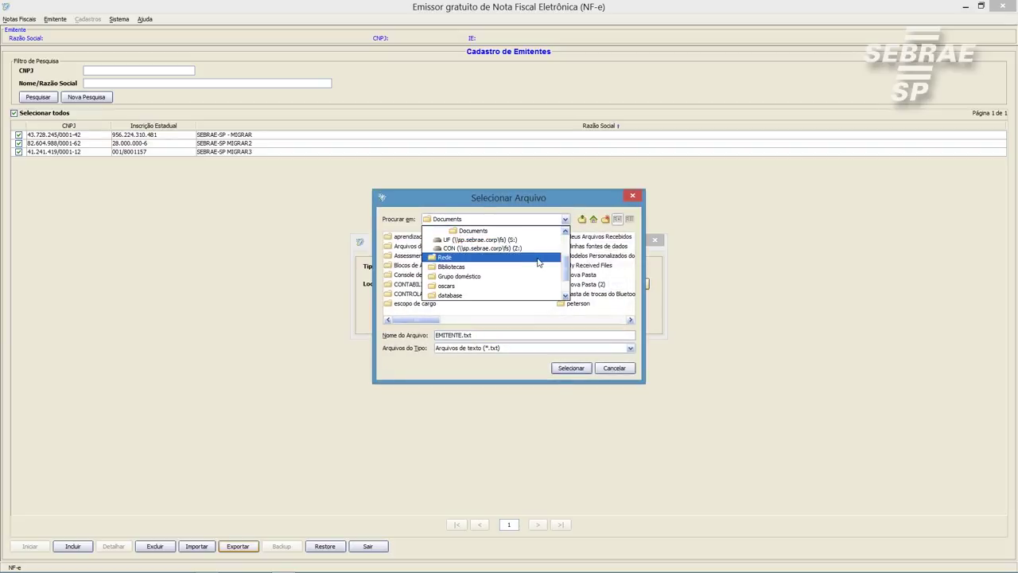
{"action": "scroll", "coordinate": [538, 262], "scroll_direction": "up", "scroll_amount": 2}
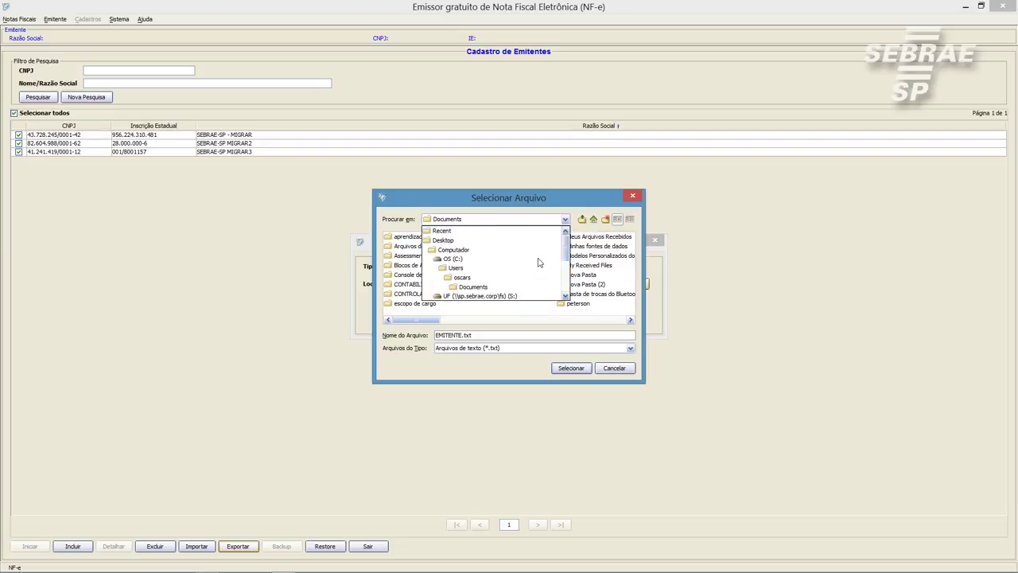
{"action": "left_click", "coordinate": [453, 259]}
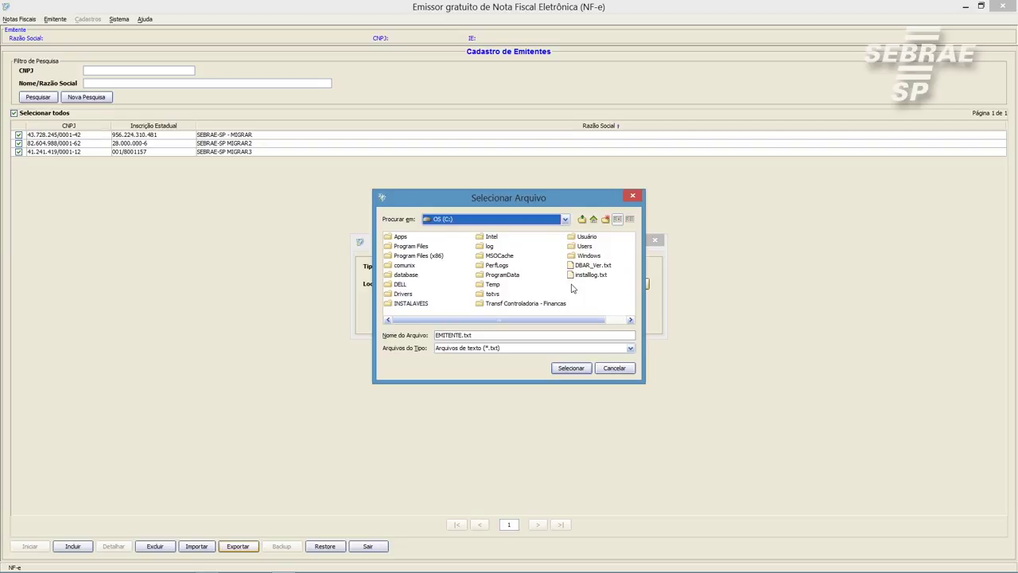
{"action": "left_click", "coordinate": [586, 237]}
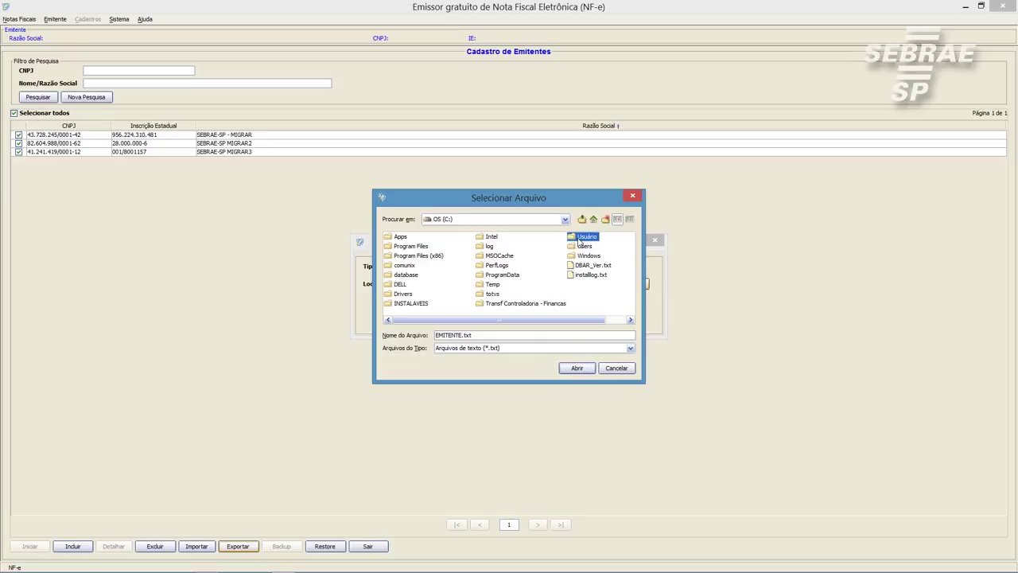
{"action": "double_click", "coordinate": [578, 242]}
{"action": "left_click", "coordinate": [398, 238]}
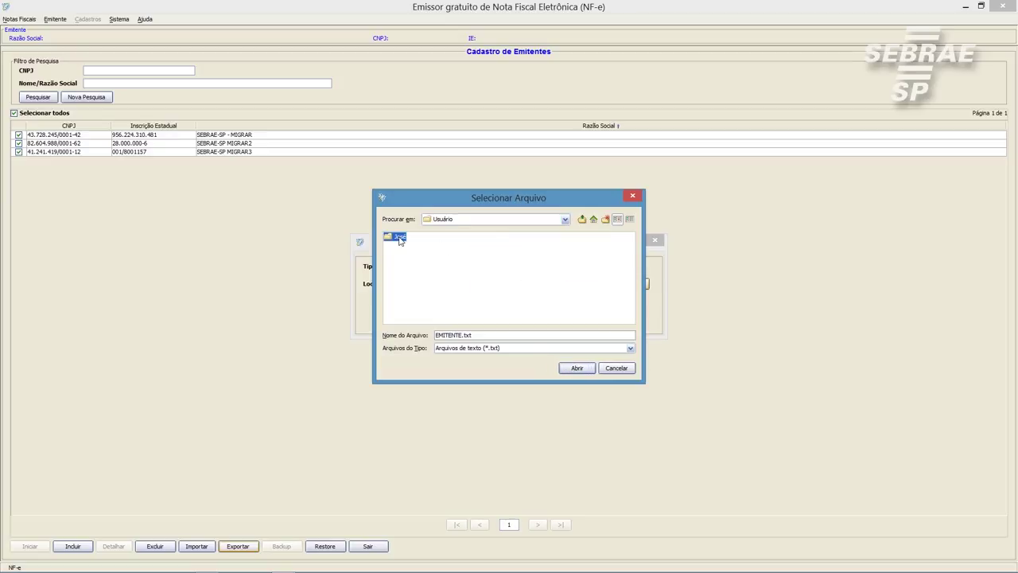
{"action": "double_click", "coordinate": [399, 238]}
Create a folder named "cadastros da versão 310" and choose EMITENTE.txt inside it as the export file
{"action": "left_click", "coordinate": [604, 220]}
{"action": "type", "text": "cadas"}
{"action": "type", "text": " 310"}
{"action": "left_click", "coordinate": [566, 370]}
{"action": "left_click", "coordinate": [566, 371]}
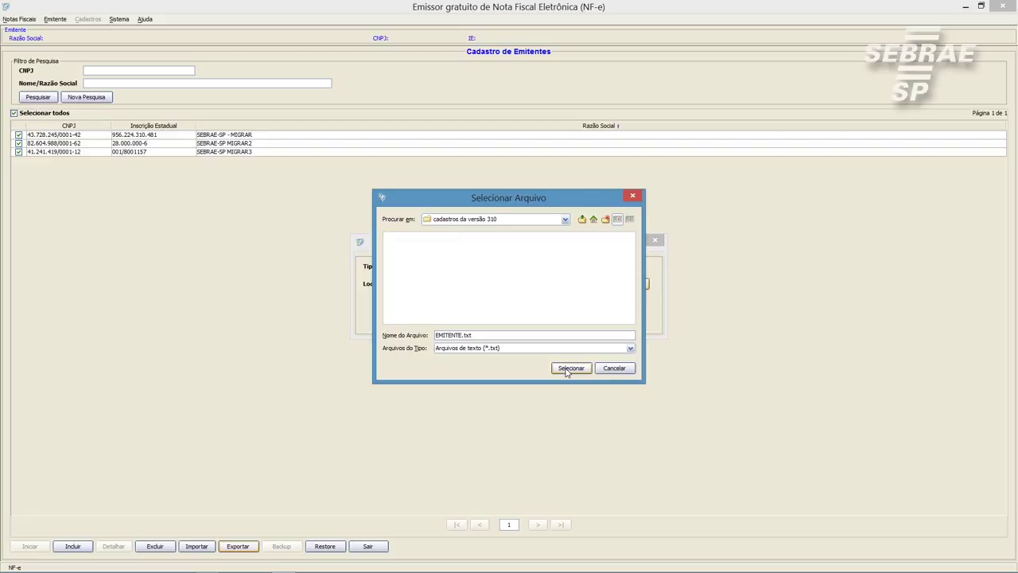
{"action": "left_click", "coordinate": [566, 371]}
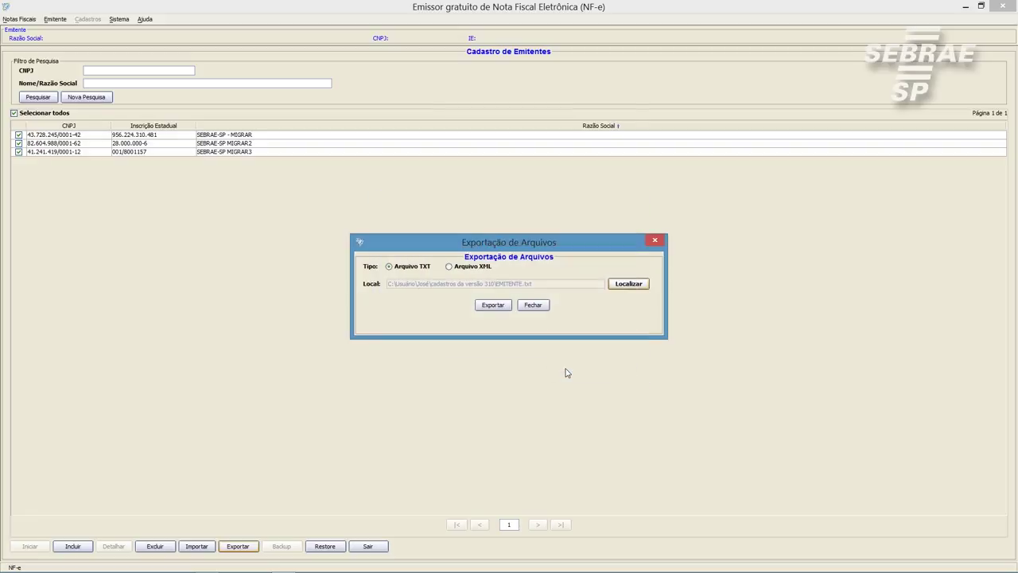
Run the issuer export to the chosen TXT file and close the export dialog
{"action": "left_click", "coordinate": [492, 307]}
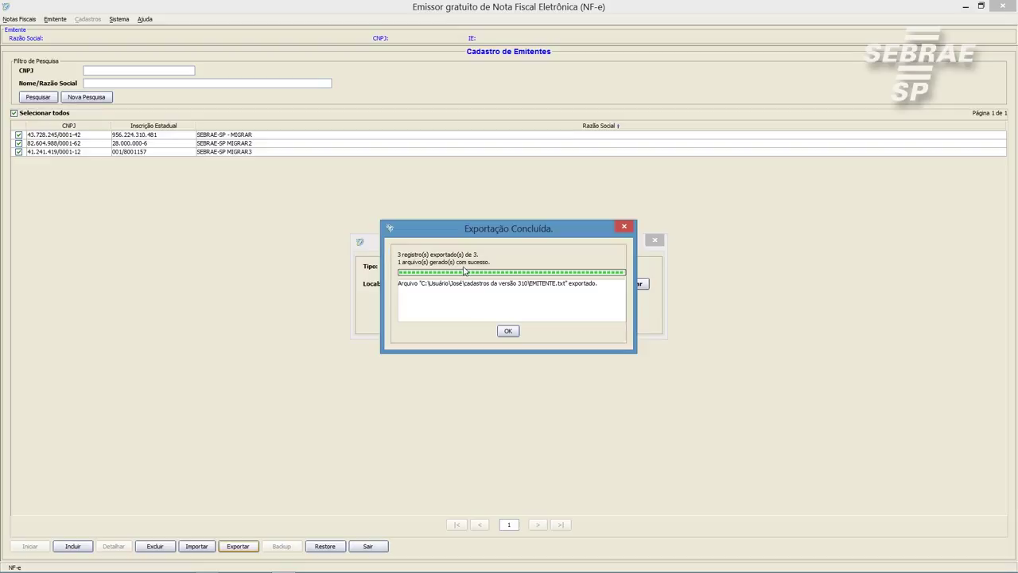
{"action": "left_click", "coordinate": [509, 331]}
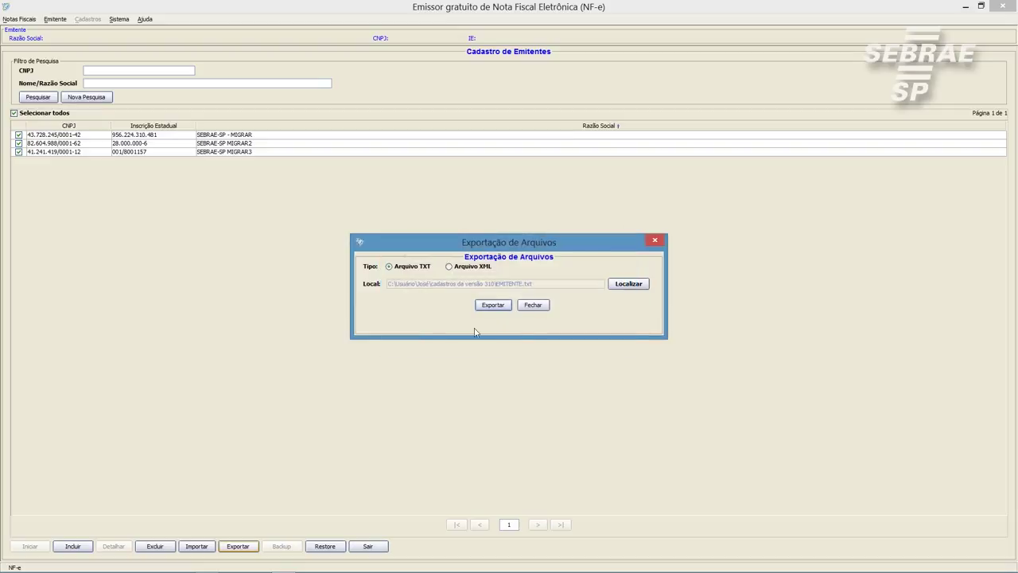
{"action": "left_click", "coordinate": [532, 306]}
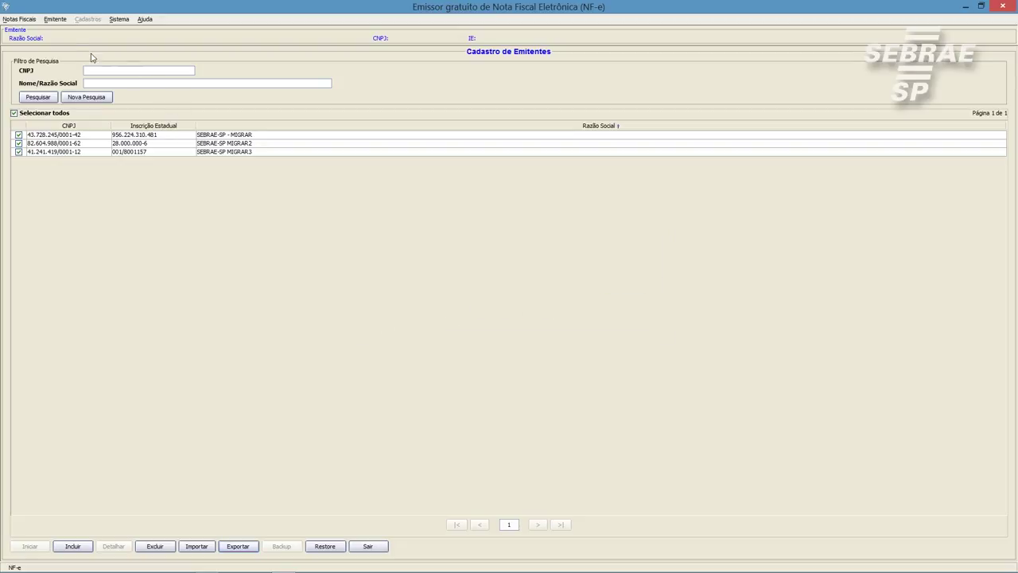
Start a session with only the issuer SEBRAE-SP - MIGRAR selected and dismiss its notices page
{"action": "left_click", "coordinate": [14, 114]}
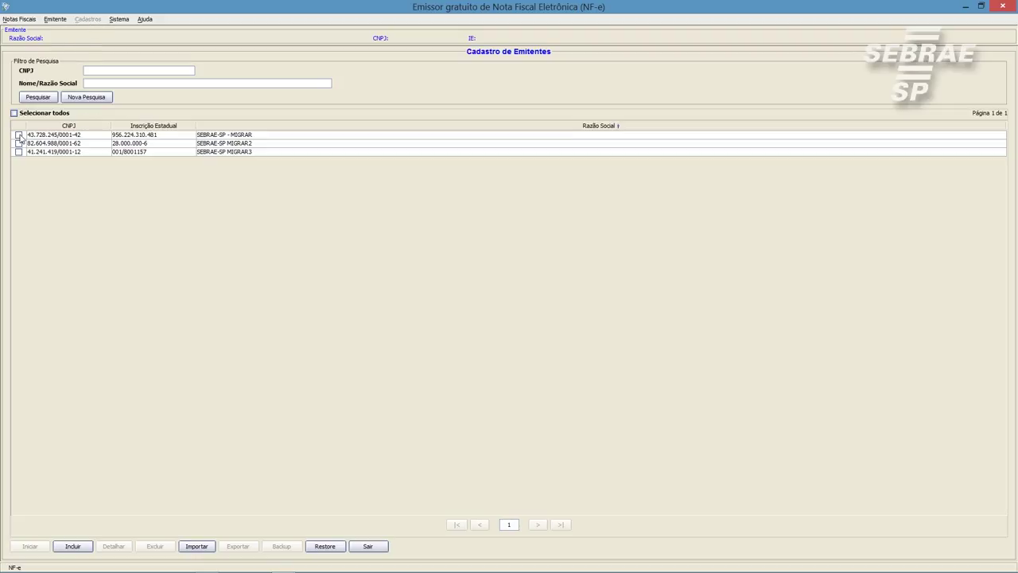
{"action": "left_click", "coordinate": [19, 135]}
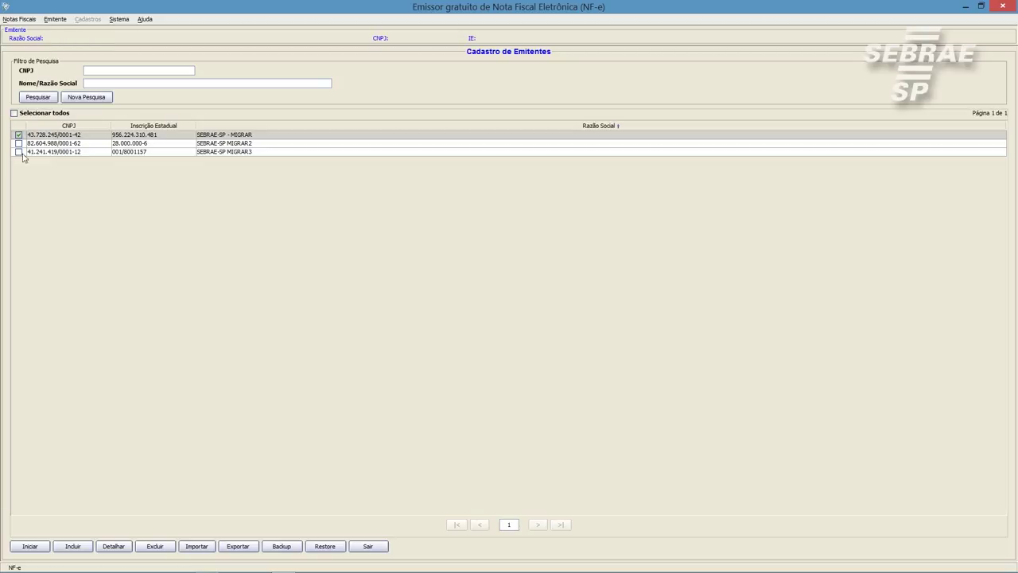
{"action": "left_click", "coordinate": [30, 546]}
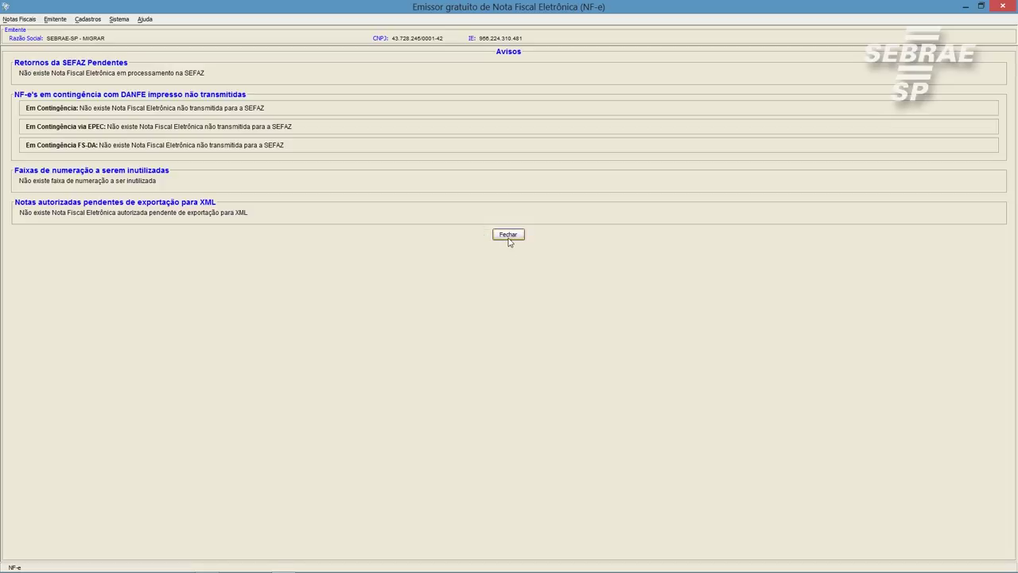
{"action": "left_click", "coordinate": [508, 235]}
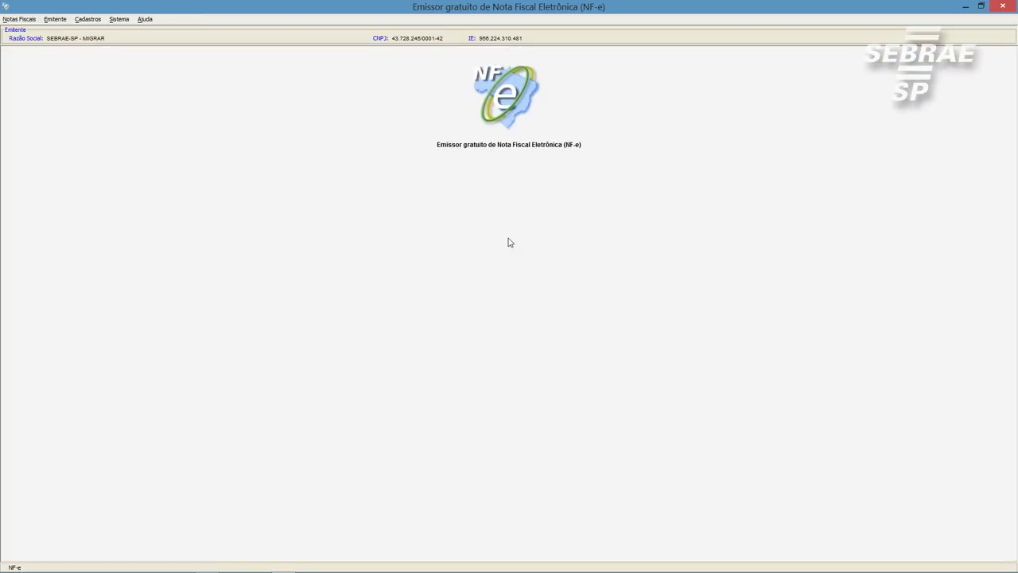
Open the client register (Cliente) and start an export of all its clients
{"action": "left_click", "coordinate": [88, 20]}
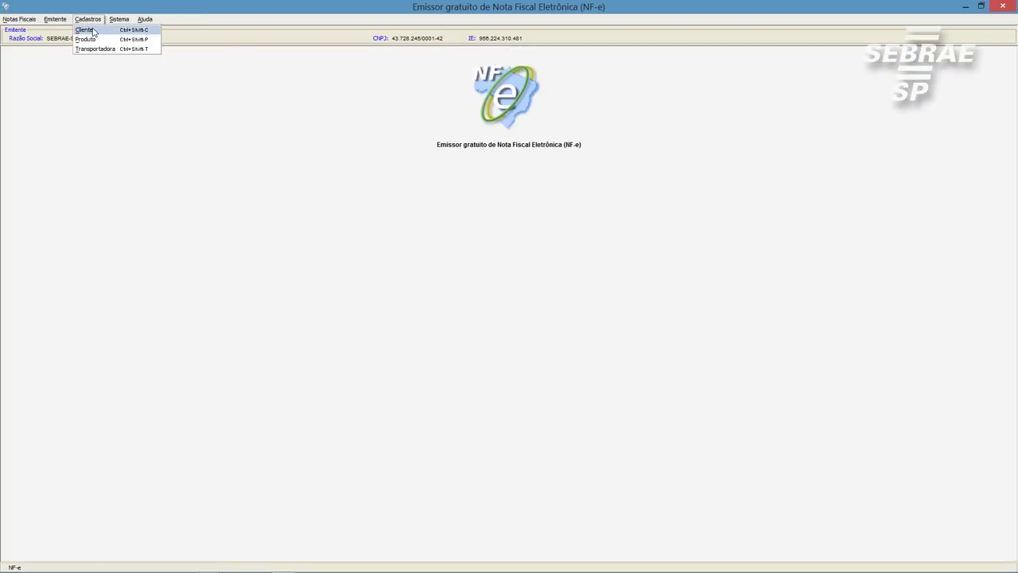
{"action": "left_click", "coordinate": [84, 30]}
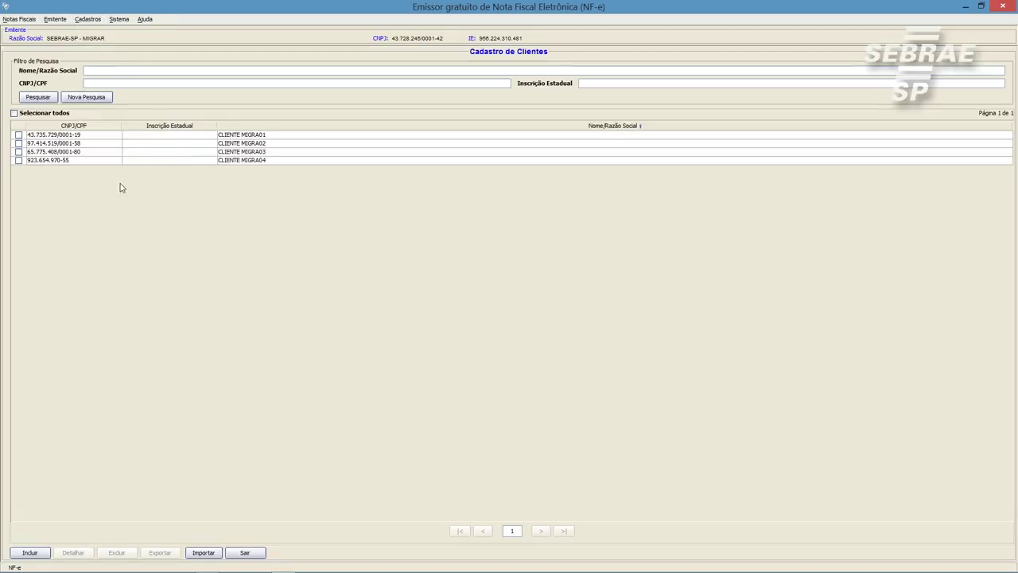
{"action": "left_click", "coordinate": [13, 114]}
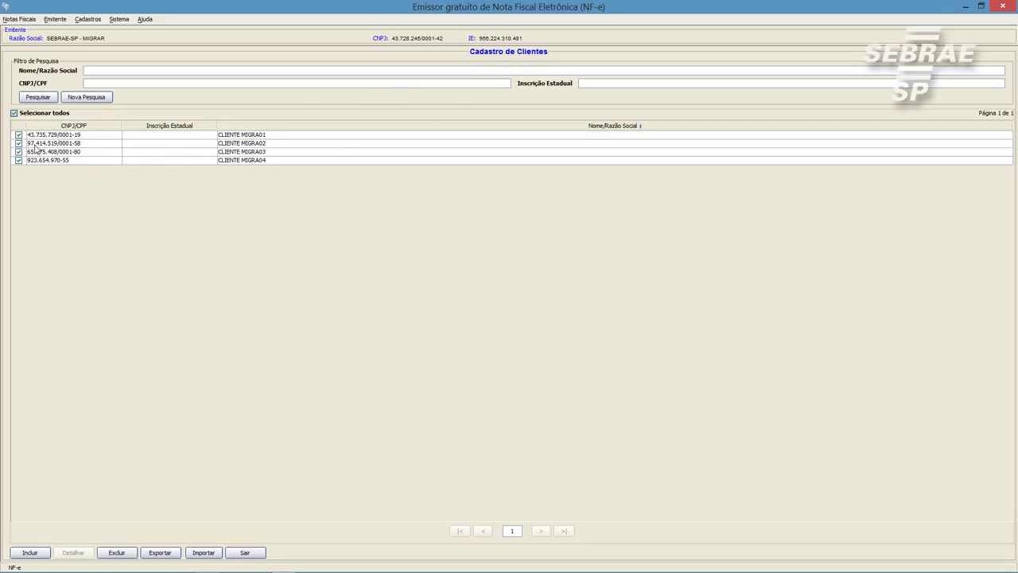
{"action": "left_click", "coordinate": [160, 553]}
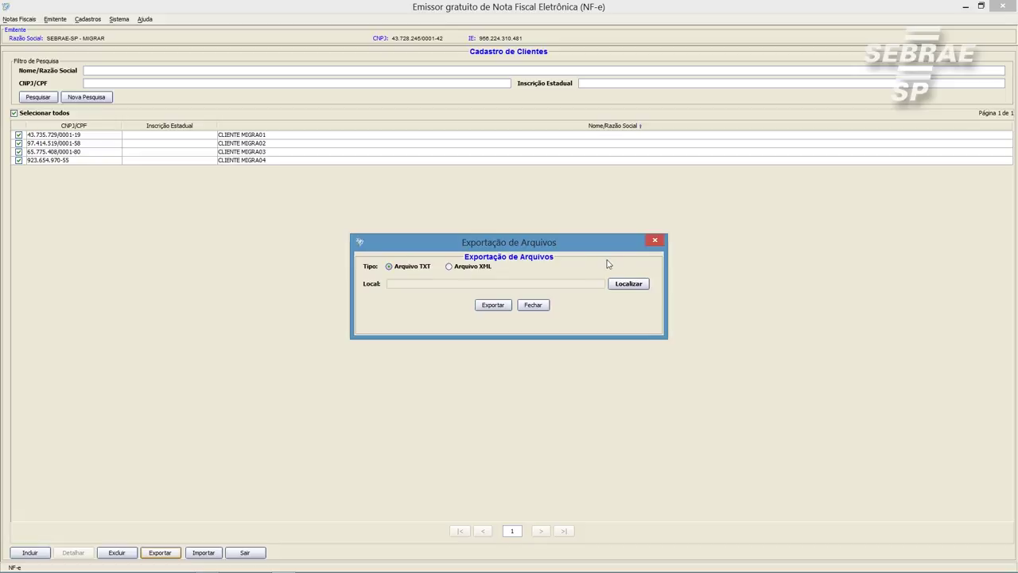
Export the selected clients as TXT to CLIENTE.txt in the "cadastros da versão 310" folder and close the export dialog
{"action": "left_click", "coordinate": [628, 284]}
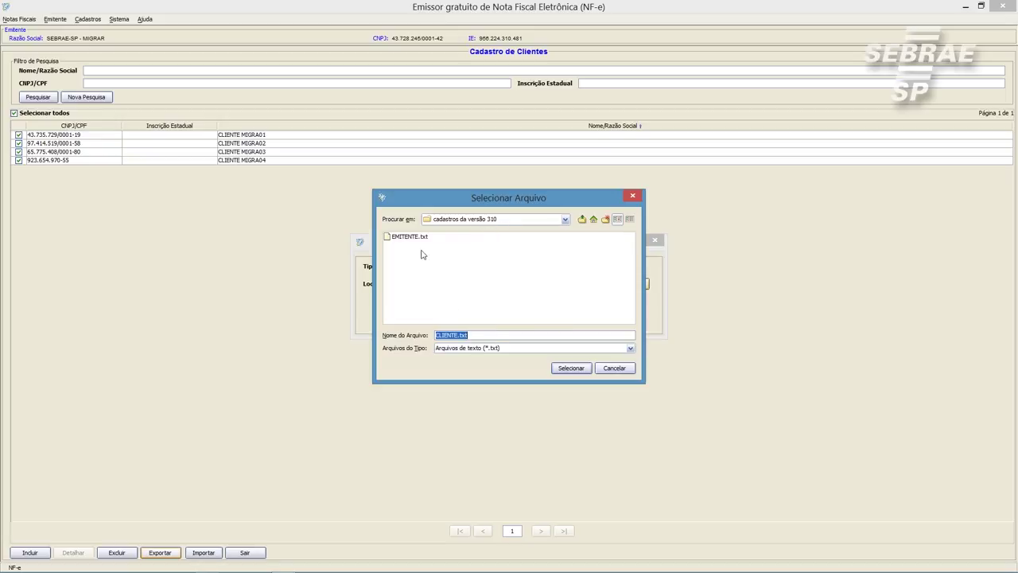
{"action": "left_click", "coordinate": [567, 370]}
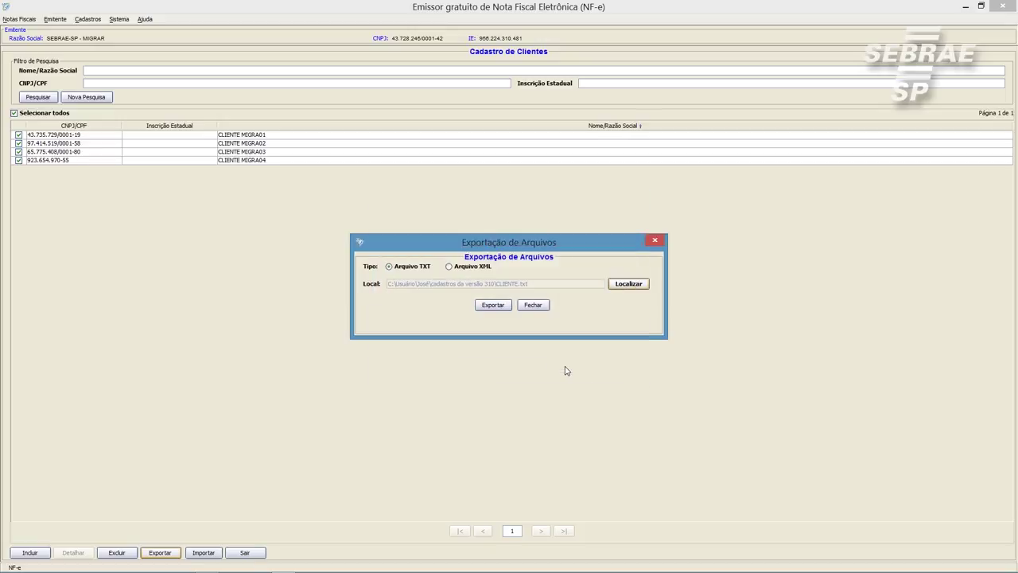
{"action": "left_click", "coordinate": [489, 310]}
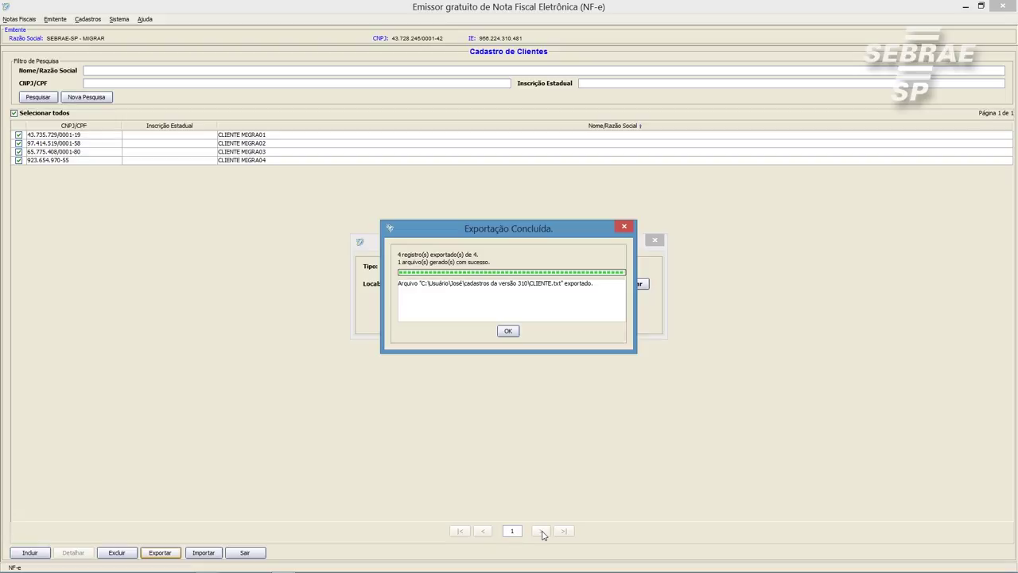
{"action": "left_click", "coordinate": [511, 333]}
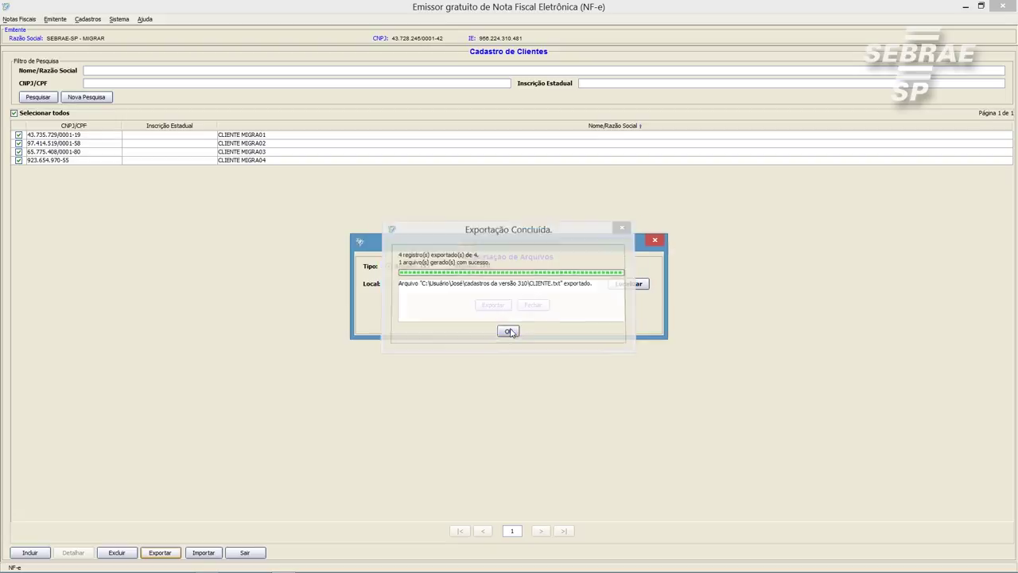
{"action": "left_click", "coordinate": [533, 306]}
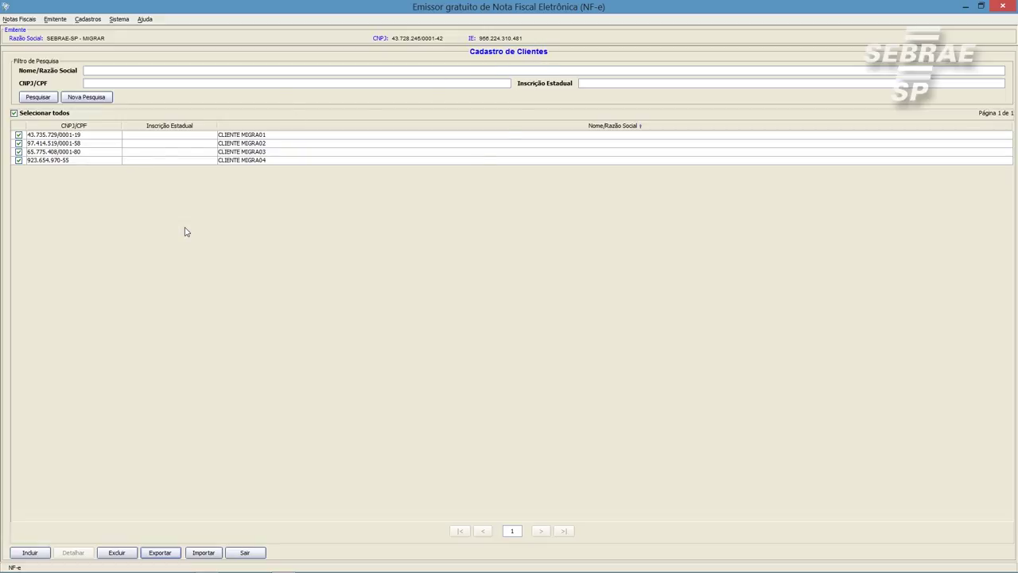
Open the product register (Produto) and start an export of all its products
{"action": "left_click", "coordinate": [89, 19]}
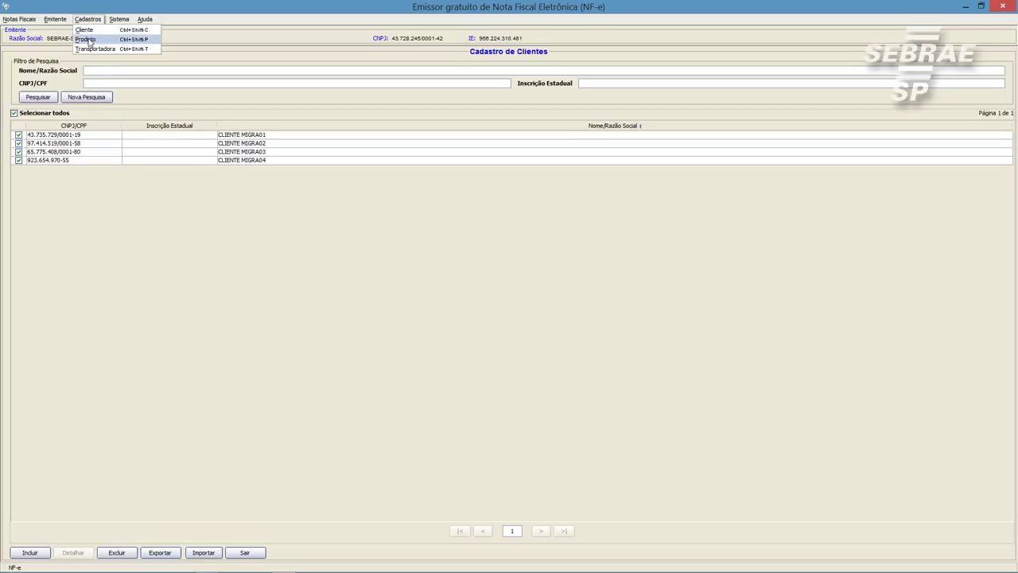
{"action": "left_click", "coordinate": [88, 40]}
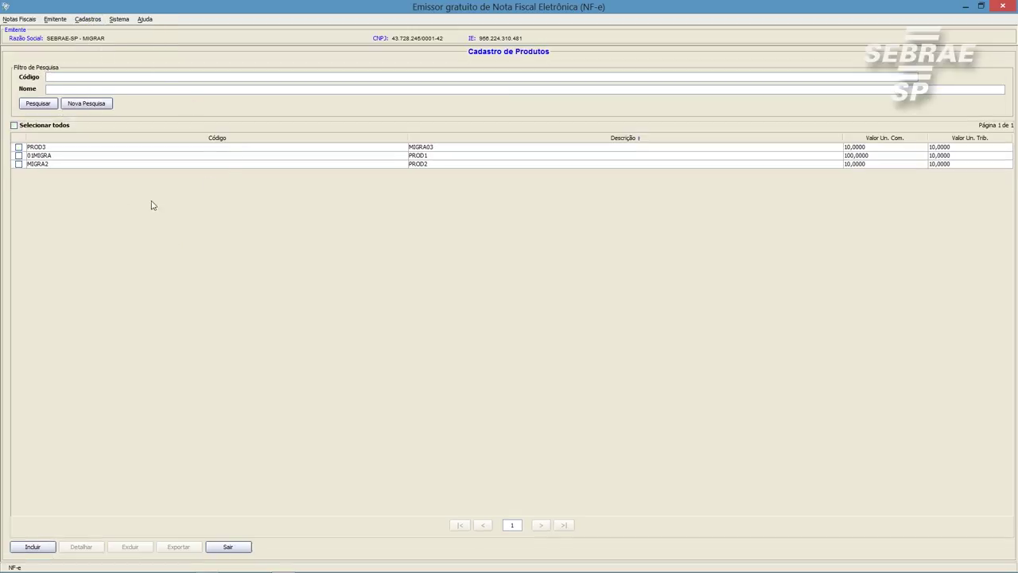
{"action": "left_click", "coordinate": [13, 124]}
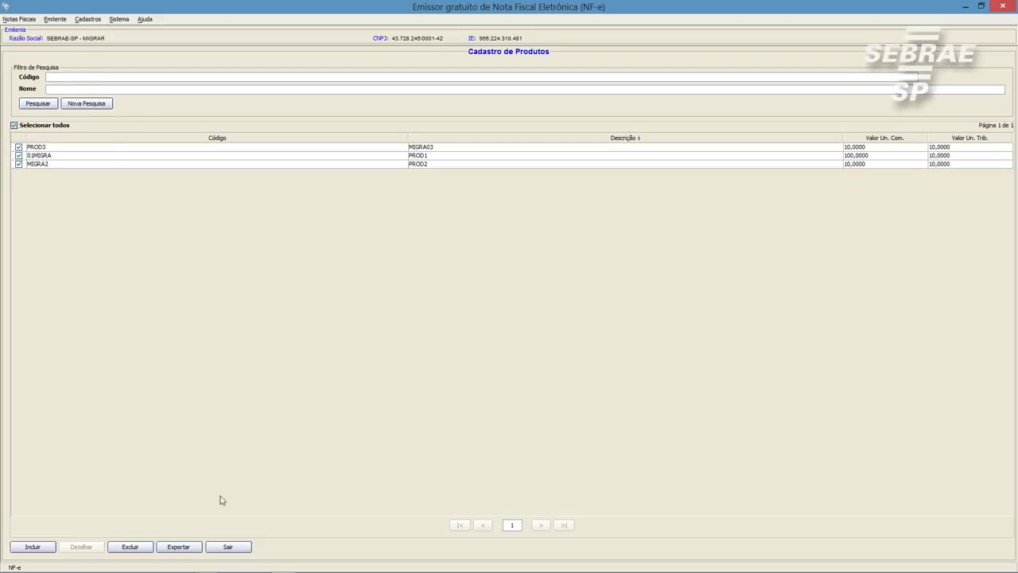
{"action": "left_click", "coordinate": [185, 547]}
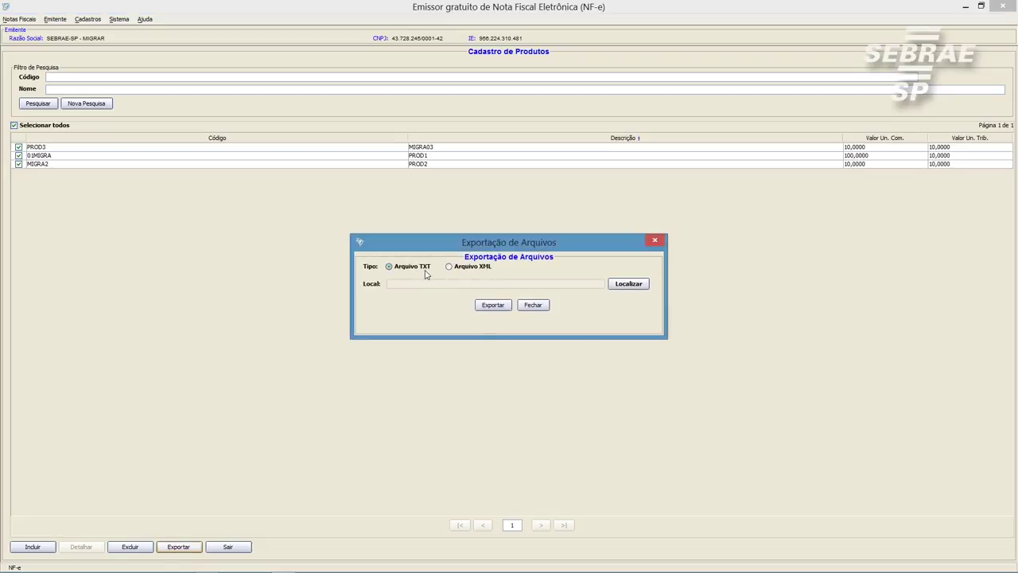
Export the selected products as TXT to PRODUTO.txt in the "cadastros da versão 310" folder and close the export dialog
{"action": "left_click", "coordinate": [627, 286]}
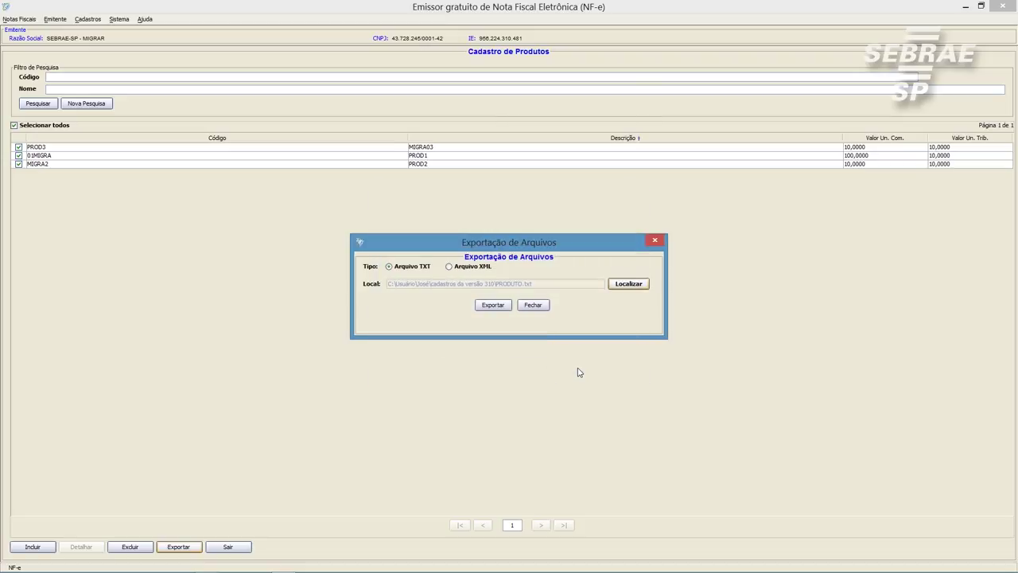
{"action": "left_click", "coordinate": [493, 304]}
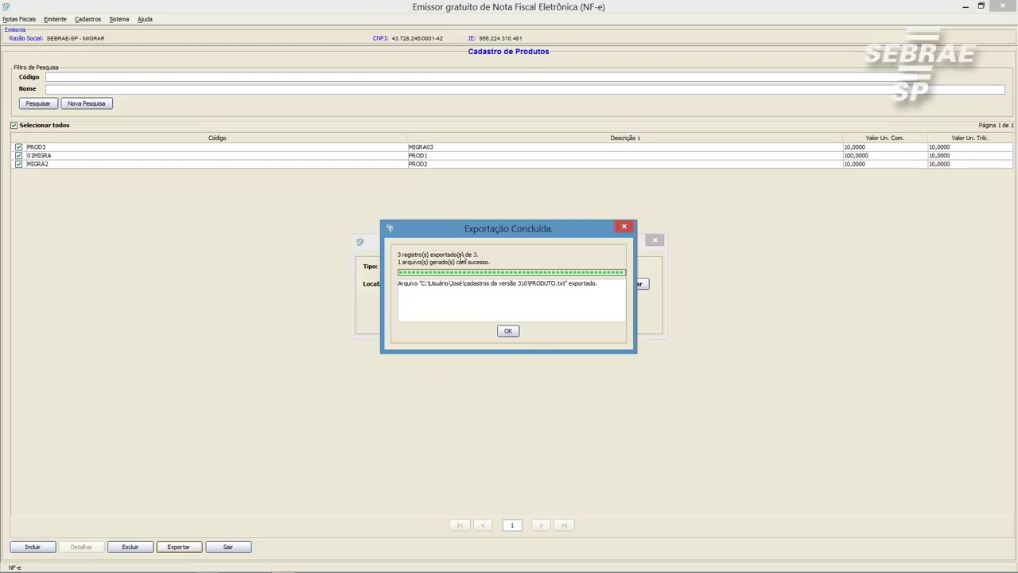
{"action": "left_click", "coordinate": [509, 331]}
{"action": "left_click", "coordinate": [529, 307]}
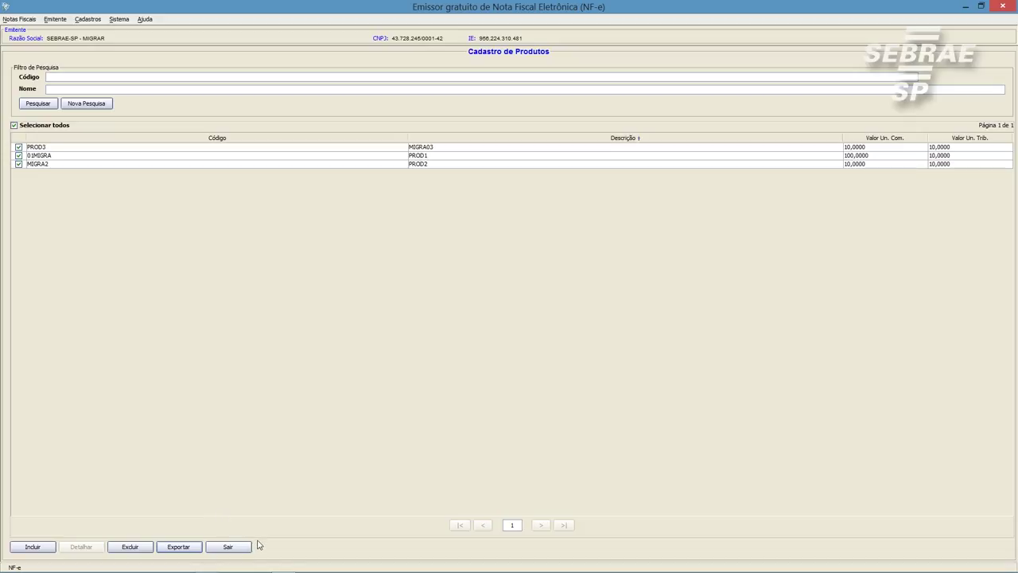
Open the carrier register (Transportadora) and start an export of all its carriers
{"action": "left_click", "coordinate": [88, 19]}
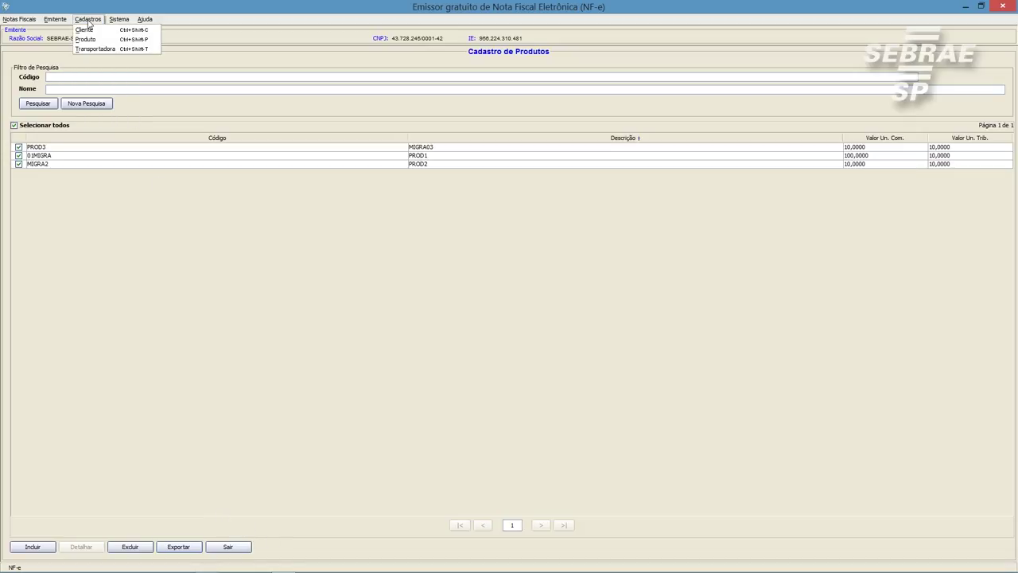
{"action": "left_click", "coordinate": [96, 51]}
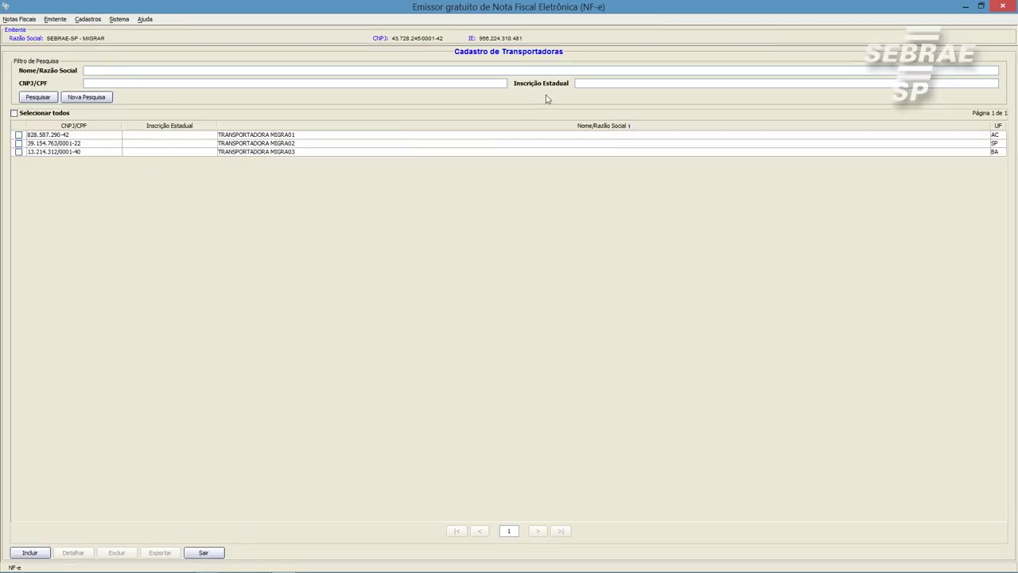
{"action": "left_click", "coordinate": [15, 114]}
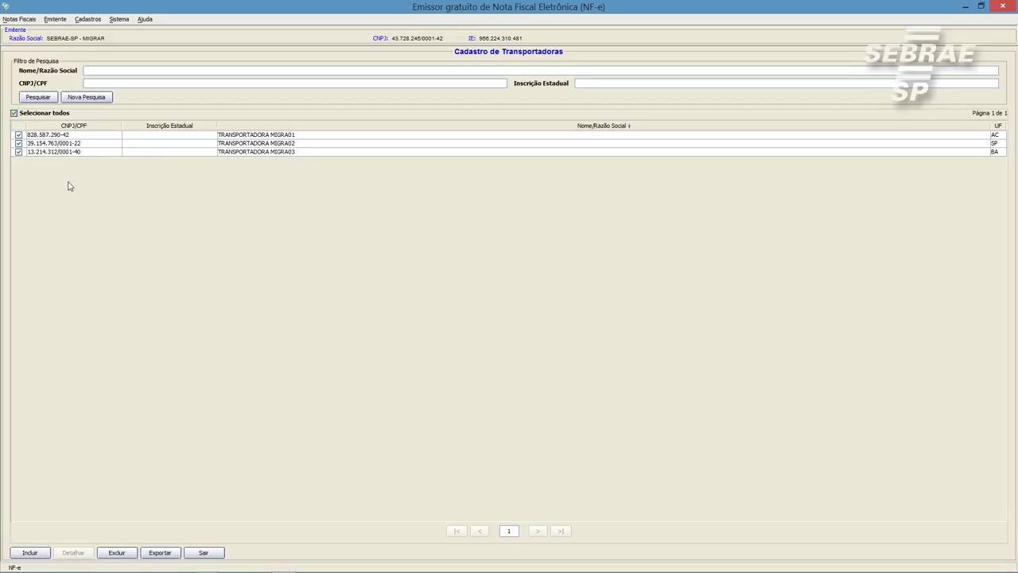
{"action": "left_click", "coordinate": [163, 552]}
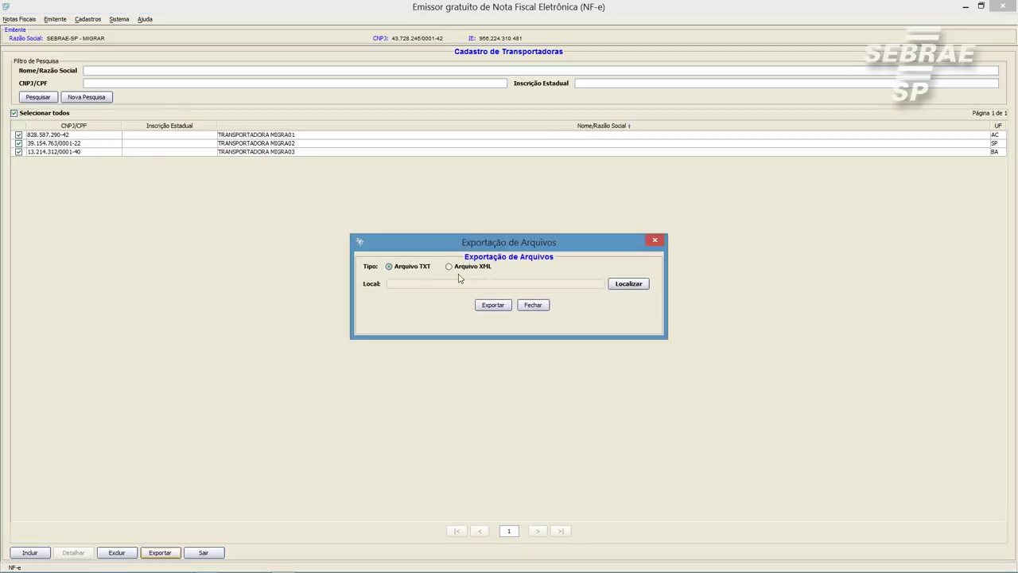
Export the selected carriers as TXT to TRANSPORTADORA.txt in the "cadastros da versão 310" folder and close the export dialog
{"action": "left_click", "coordinate": [624, 285]}
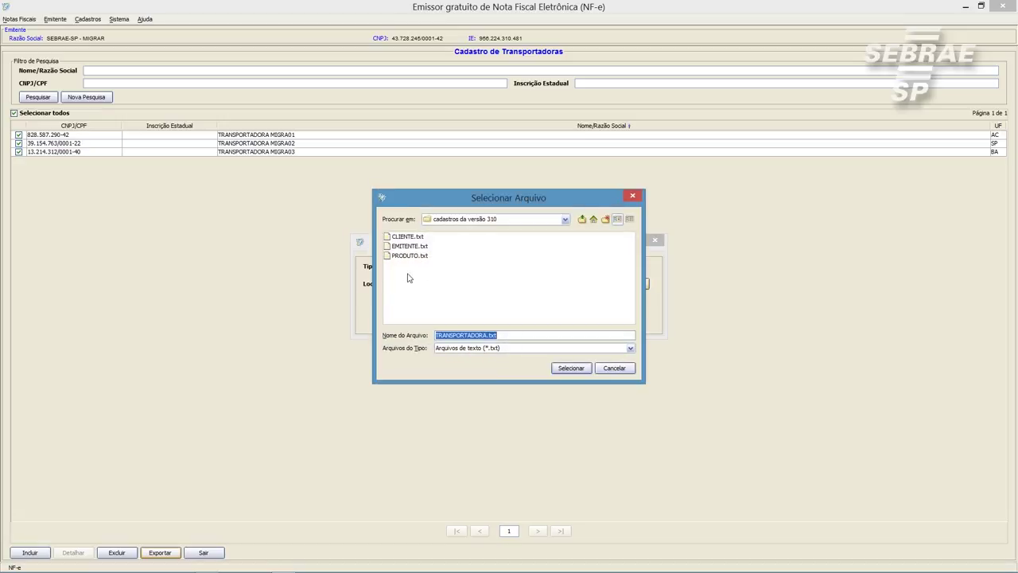
{"action": "left_click", "coordinate": [571, 368]}
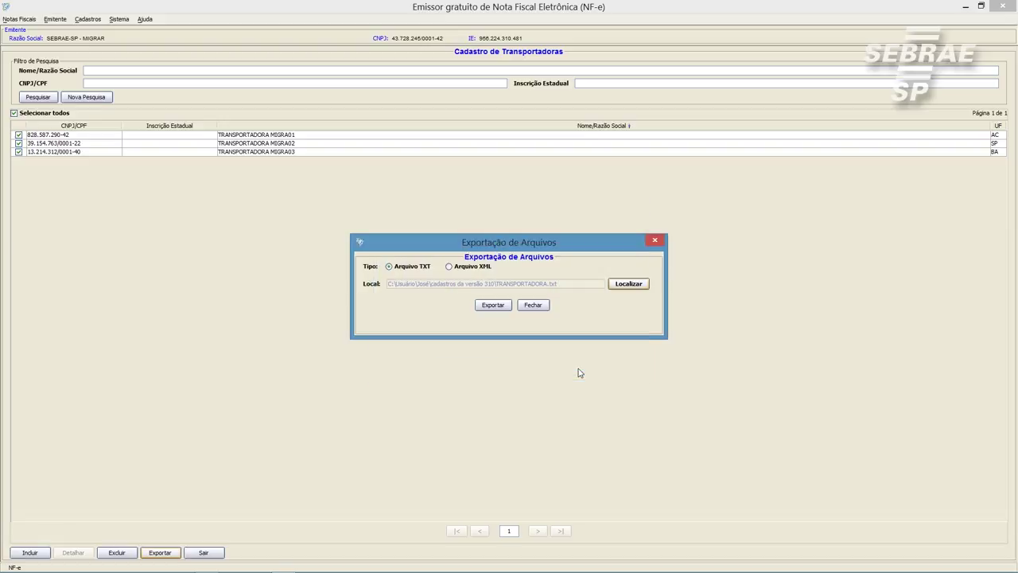
{"action": "left_click", "coordinate": [493, 305]}
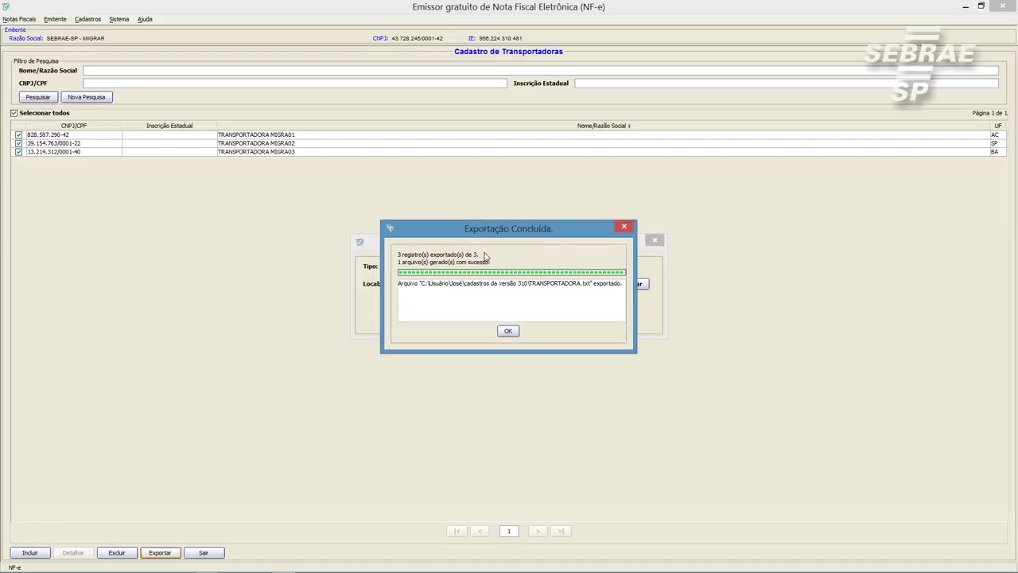
{"action": "left_click", "coordinate": [508, 331]}
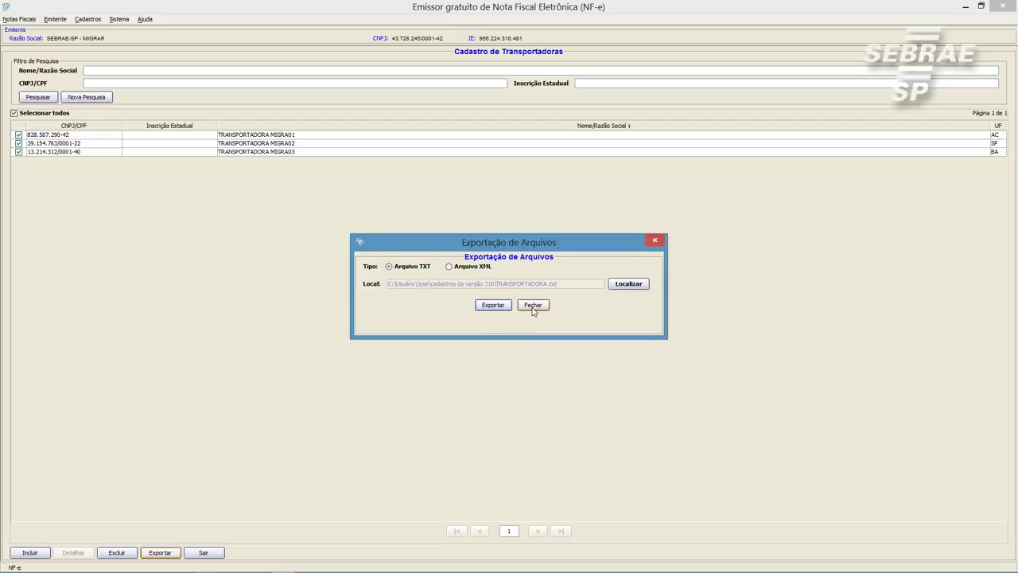
{"action": "left_click", "coordinate": [533, 308]}
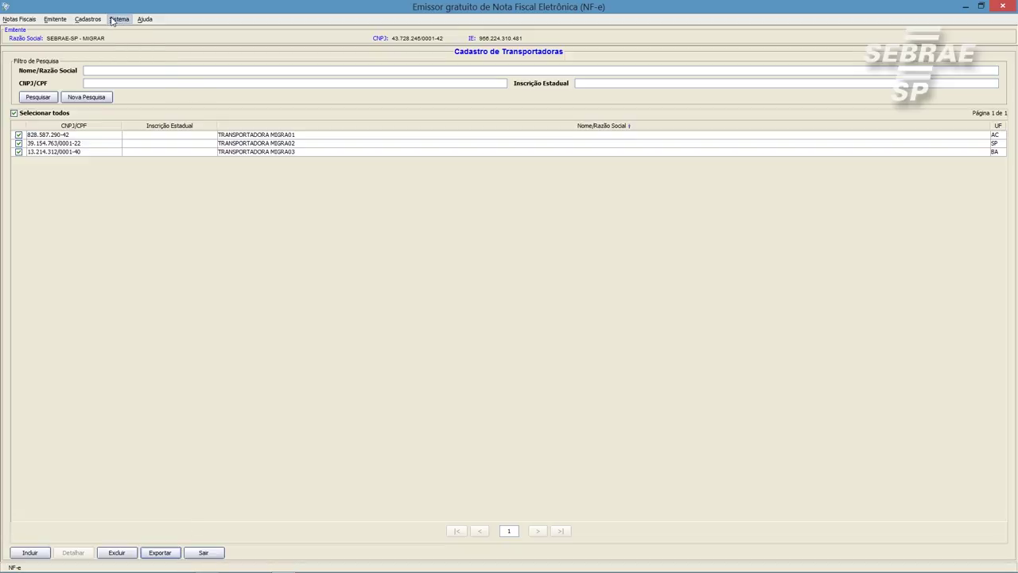
Close this NF-e issuer and launch the other installed one, accepting its security risk and dismissing the welcome message
{"action": "left_click", "coordinate": [1002, 6]}
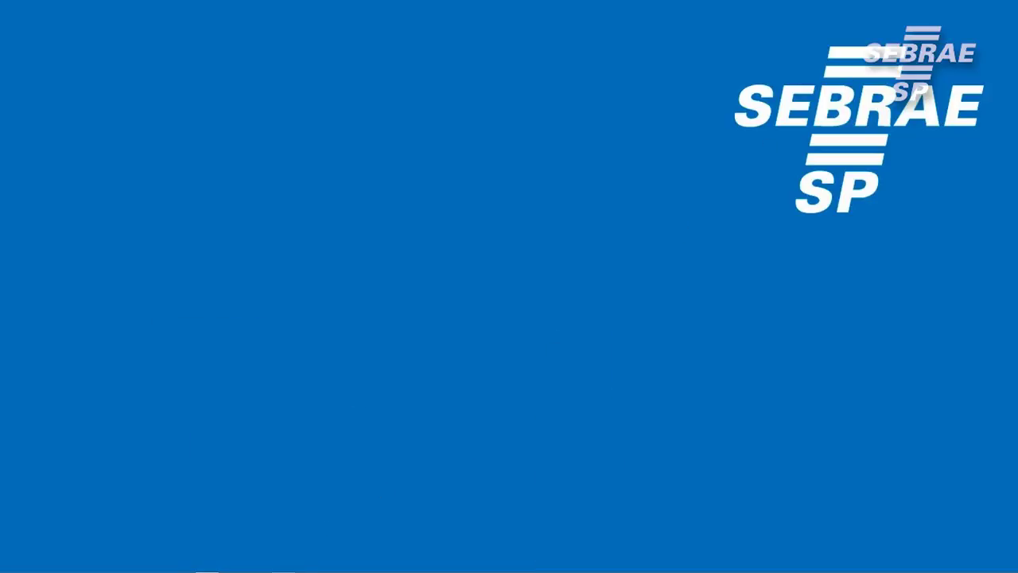
{"action": "mouse_move", "coordinate": [284, 568]}
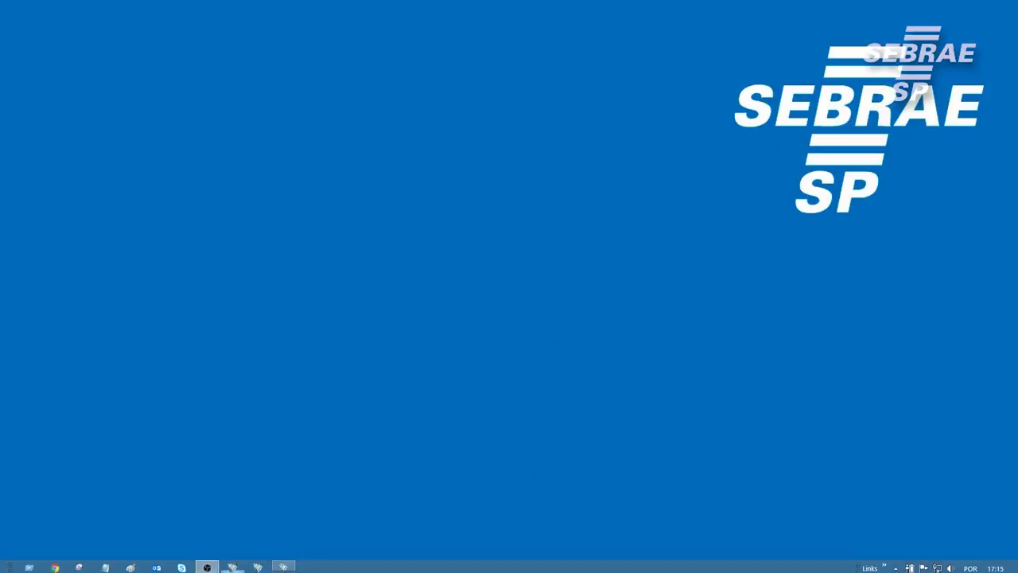
{"action": "left_click", "coordinate": [259, 565]}
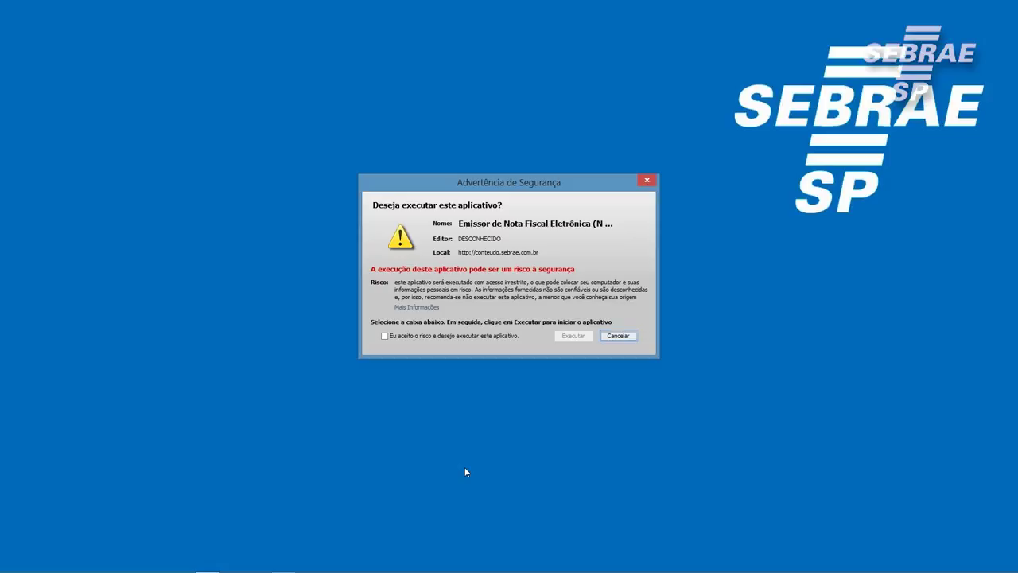
{"action": "left_click", "coordinate": [443, 337]}
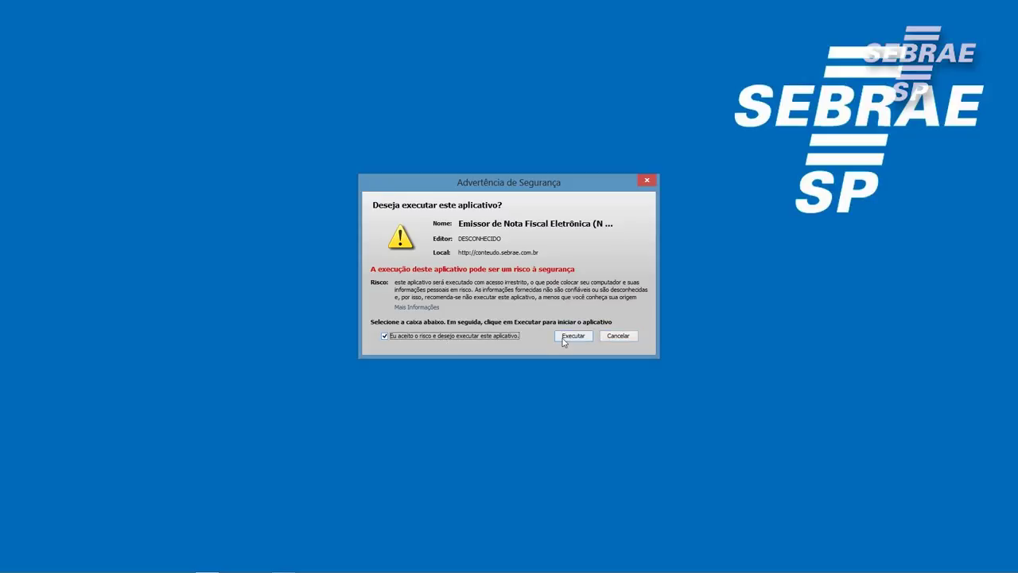
{"action": "left_click", "coordinate": [573, 336]}
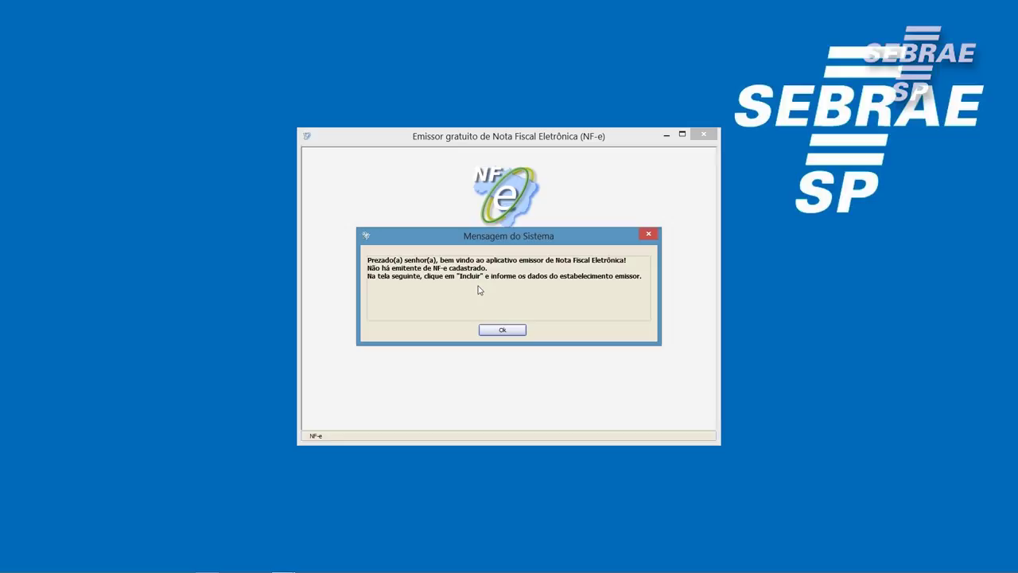
{"action": "key", "text": "Return"}
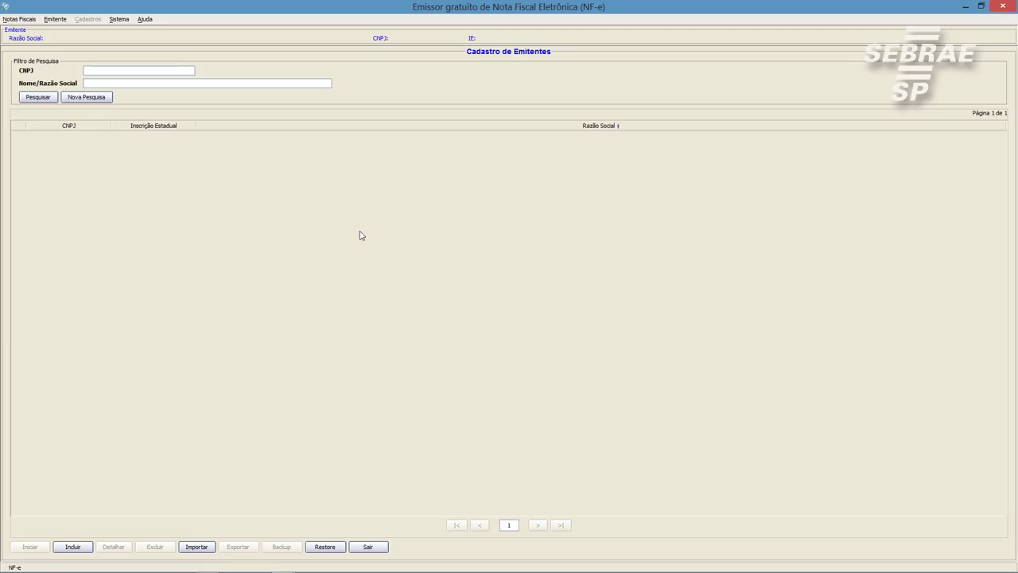
Start a file import from the issuer register and choose the "cadastros da versão 310" folder under C:\Usuário as its source
{"action": "left_click", "coordinate": [196, 547]}
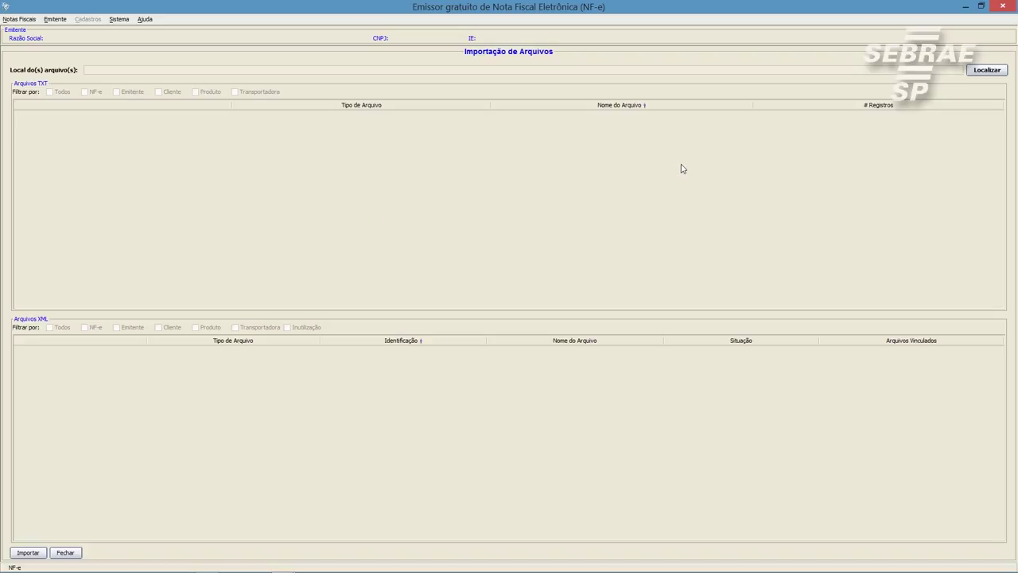
{"action": "left_click", "coordinate": [987, 70]}
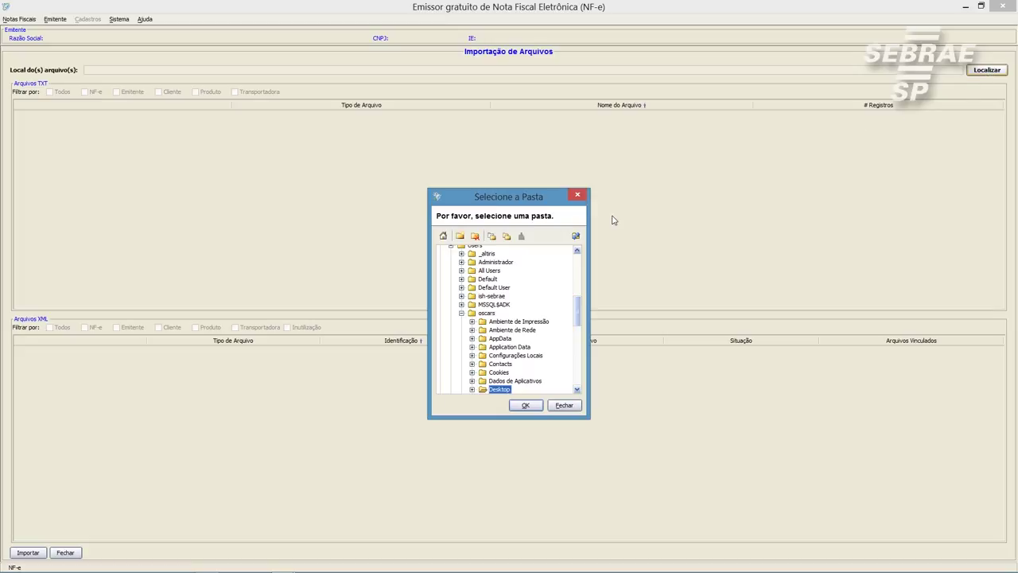
{"action": "left_click_drag", "start_coordinate": [577, 315], "coordinate": [575, 260]}
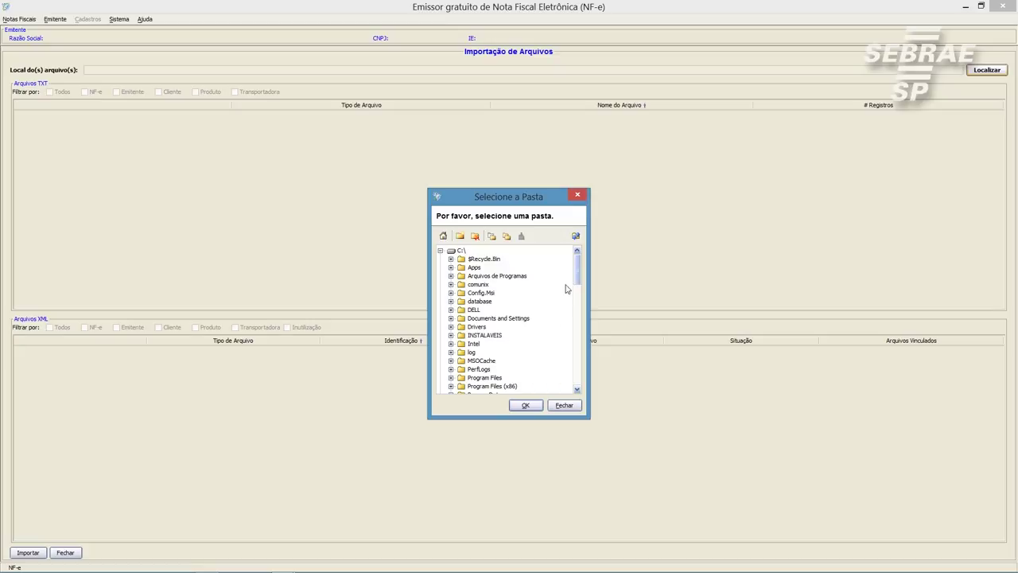
{"action": "left_click_drag", "start_coordinate": [578, 271], "coordinate": [578, 288]}
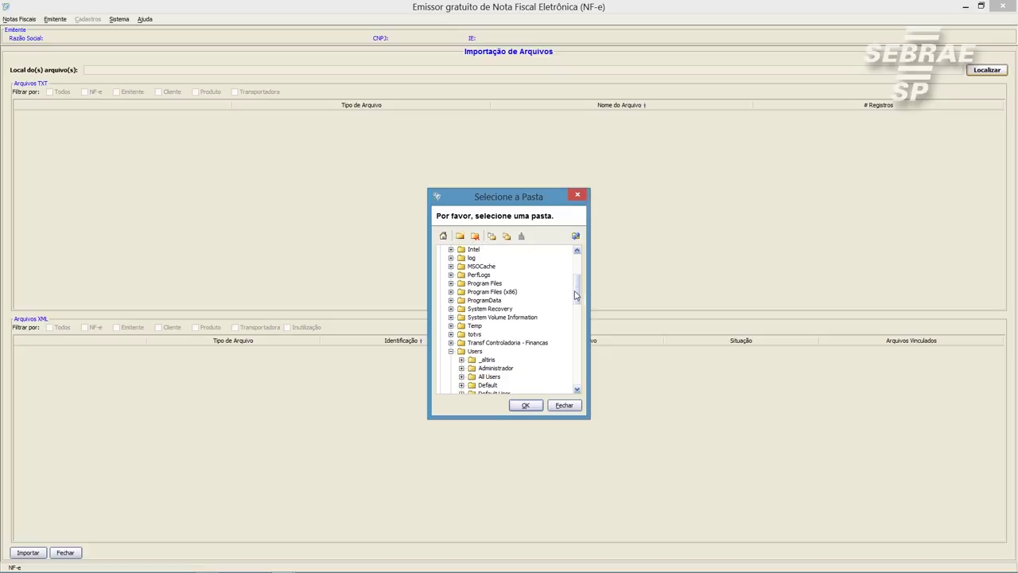
{"action": "left_click", "coordinate": [451, 350]}
{"action": "left_click", "coordinate": [475, 372]}
{"action": "left_click", "coordinate": [452, 372]}
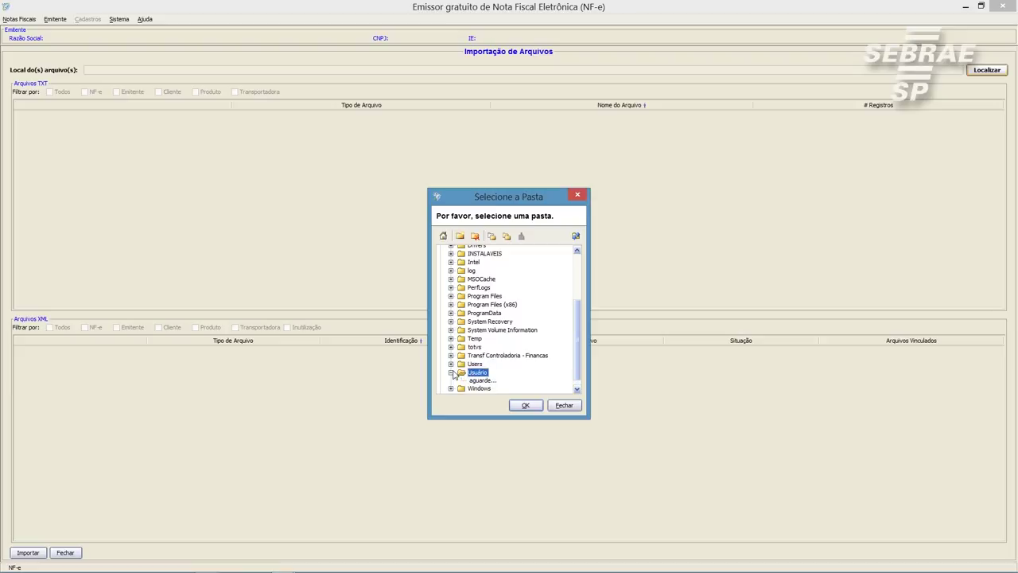
{"action": "left_click", "coordinate": [483, 372]}
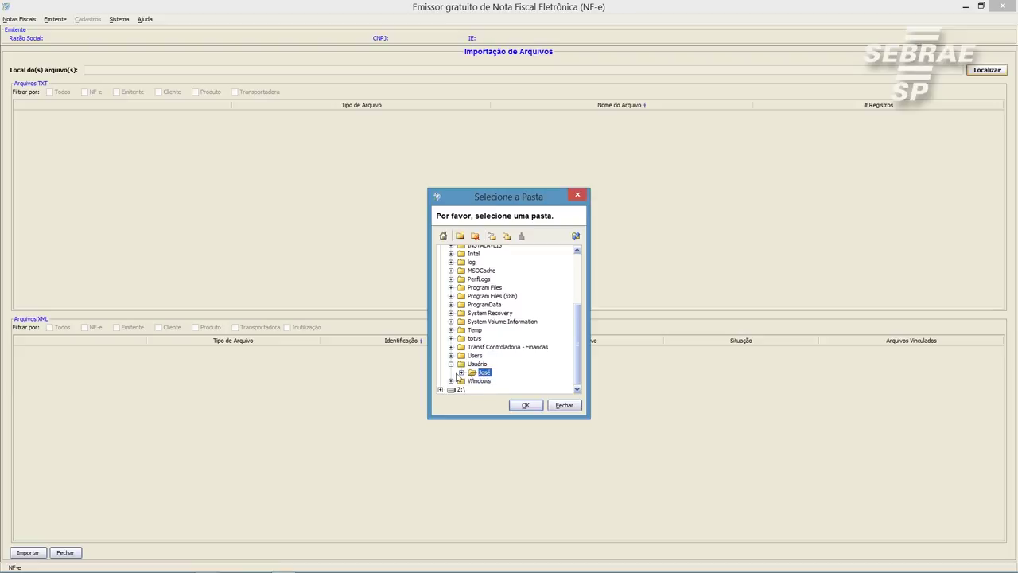
{"action": "left_click", "coordinate": [461, 372]}
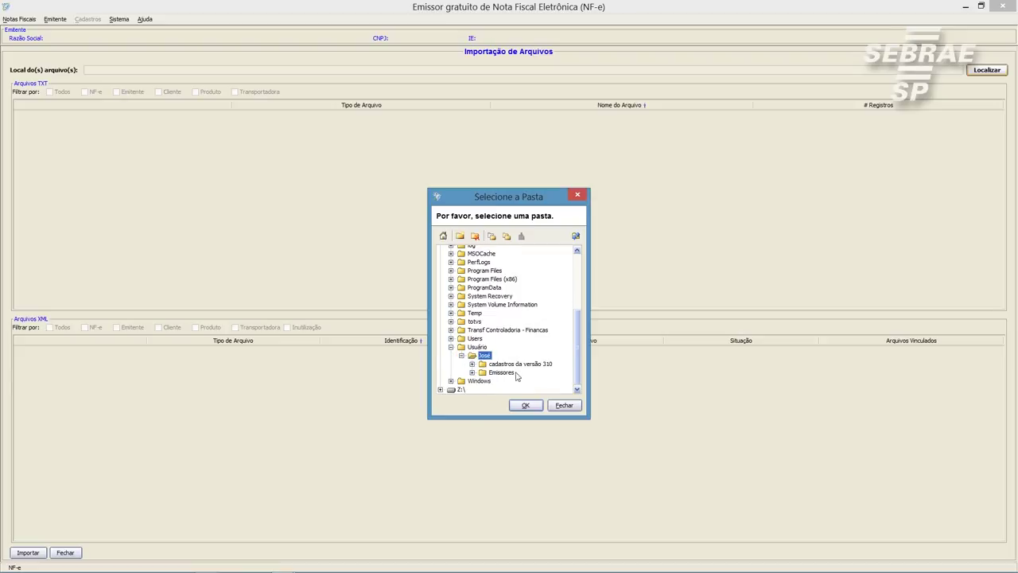
{"action": "left_click", "coordinate": [517, 364]}
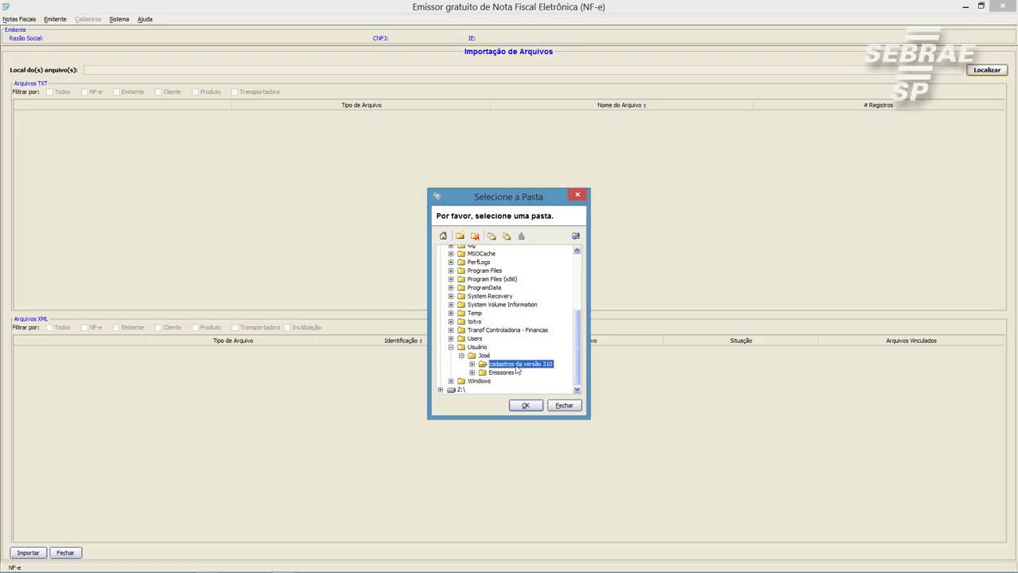
{"action": "left_click", "coordinate": [526, 406]}
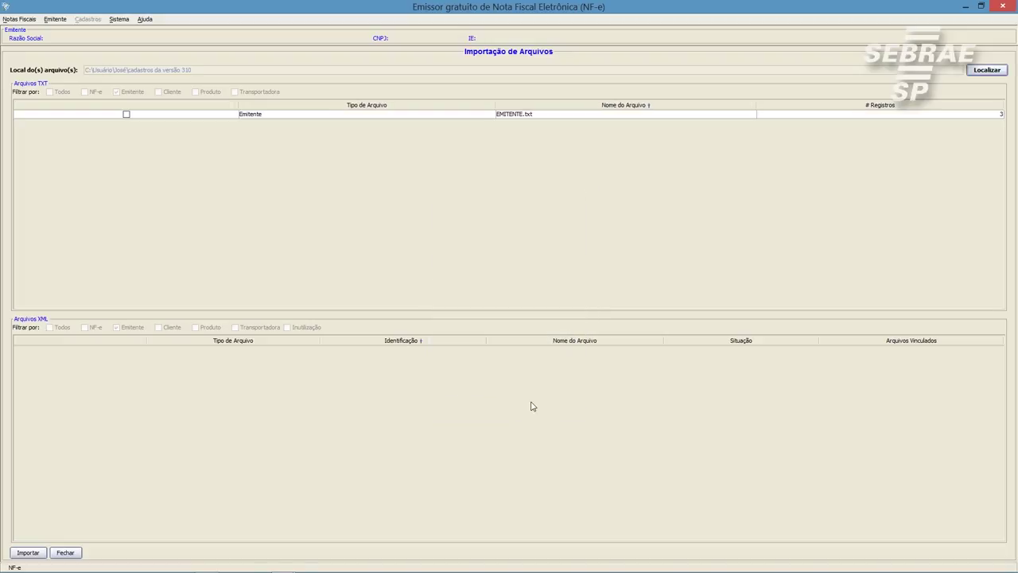
Import the issuers from EMITENTE.txt and close the import summary and the import screen
{"action": "left_click", "coordinate": [536, 116]}
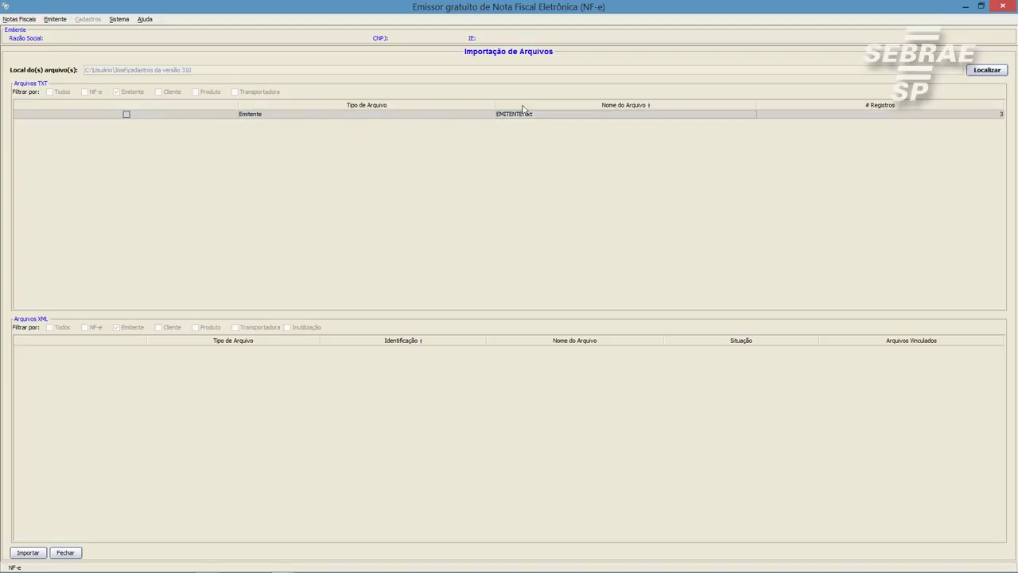
{"action": "left_click", "coordinate": [127, 115]}
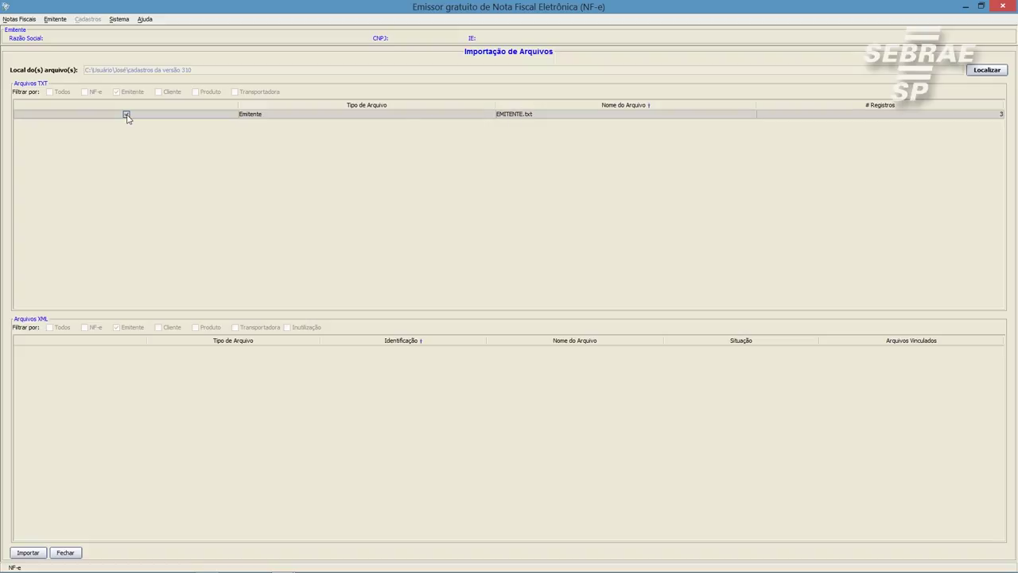
{"action": "left_click", "coordinate": [28, 553]}
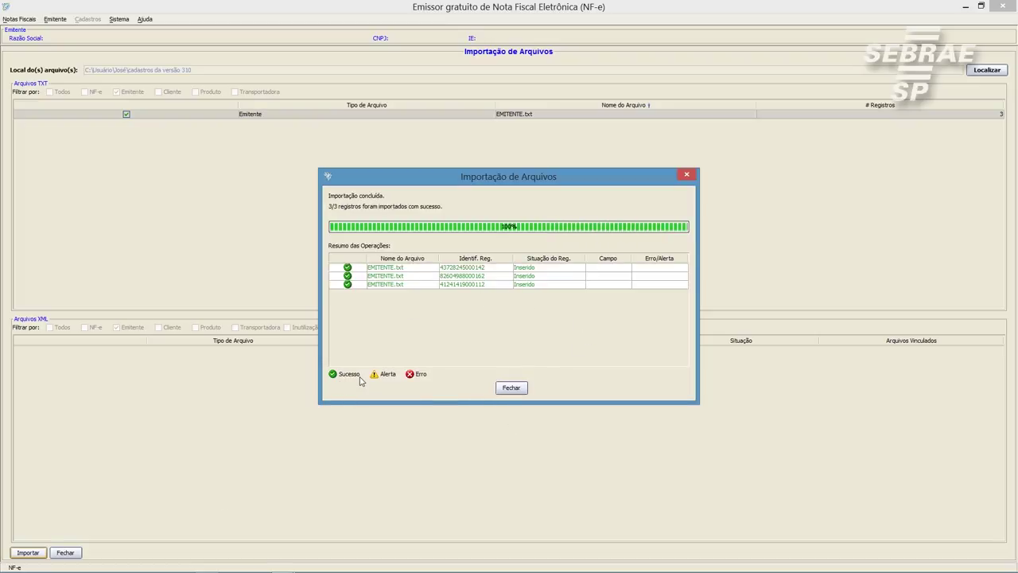
{"action": "left_click", "coordinate": [512, 387]}
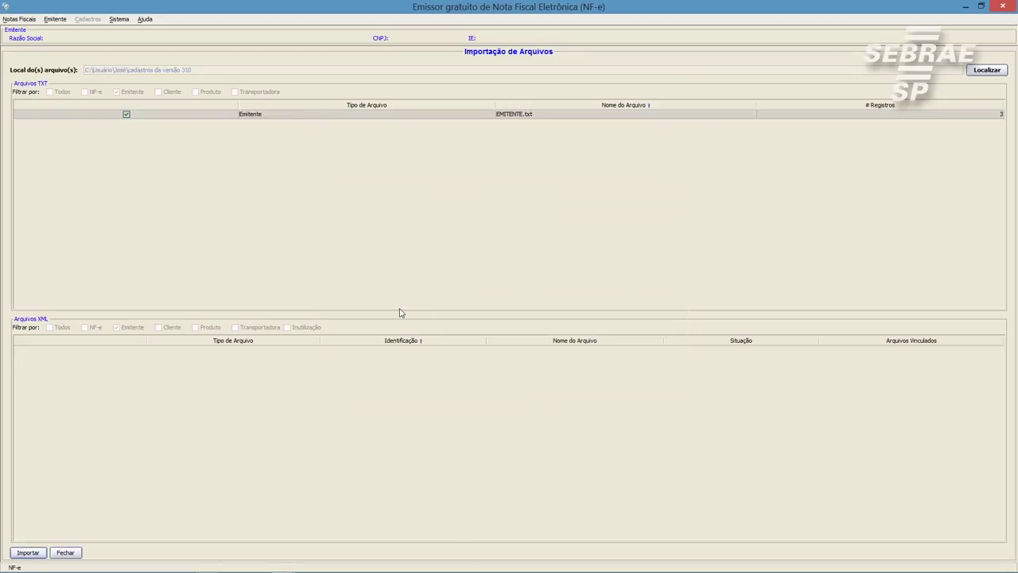
{"action": "left_click", "coordinate": [125, 115]}
{"action": "left_click", "coordinate": [66, 553]}
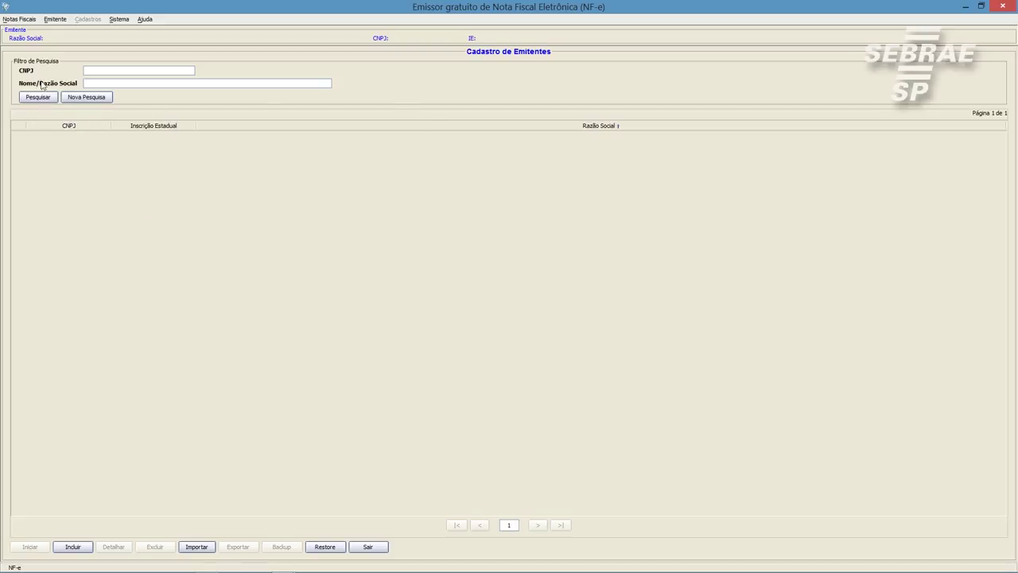
Reopen the issuer register to list the imported issuers and sort them by CNPJ in ascending order
{"action": "left_click", "coordinate": [55, 19]}
{"action": "left_click", "coordinate": [55, 41]}
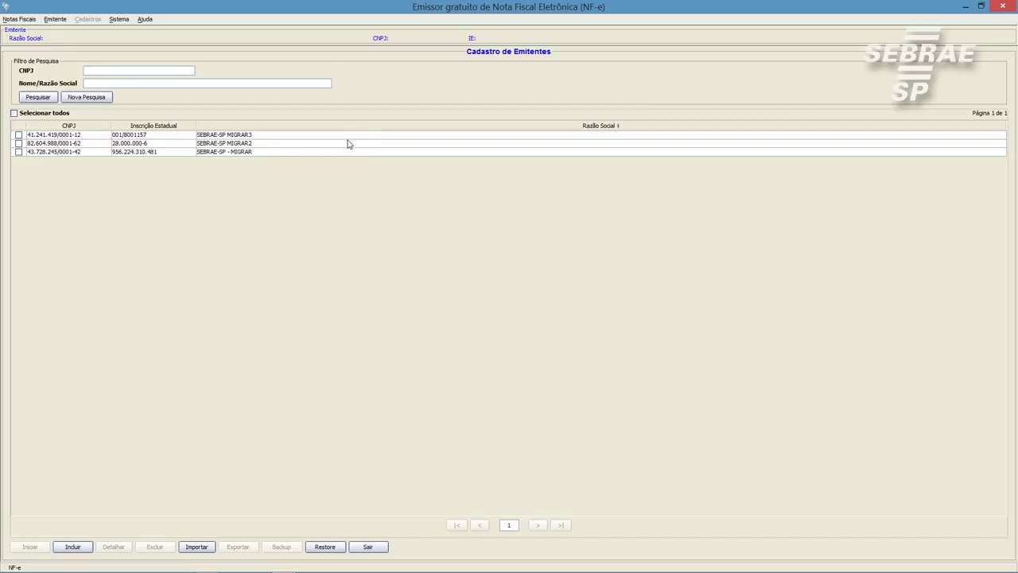
{"action": "left_click", "coordinate": [128, 125]}
{"action": "left_click", "coordinate": [92, 126]}
{"action": "left_click", "coordinate": [64, 127]}
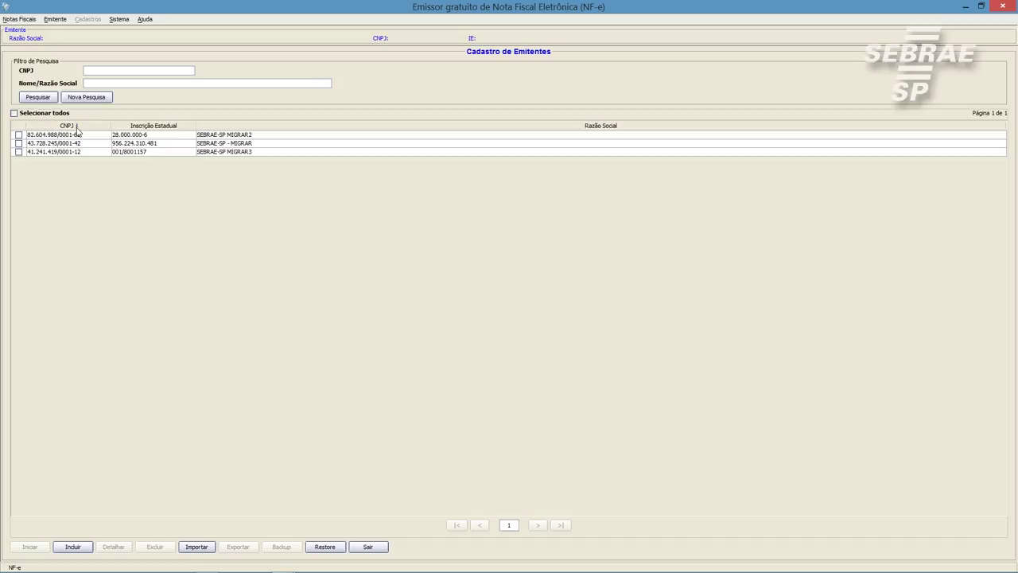
{"action": "left_click", "coordinate": [79, 127]}
Start working with the issuer SEBRAE-SP - MIGRAR and close the notices screen
{"action": "left_click", "coordinate": [96, 146]}
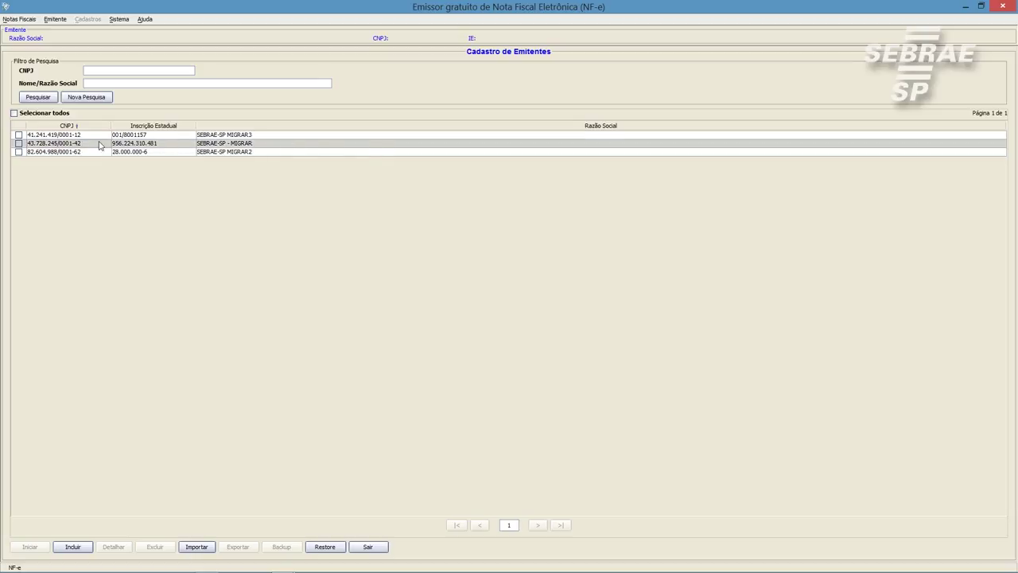
{"action": "left_click", "coordinate": [18, 144]}
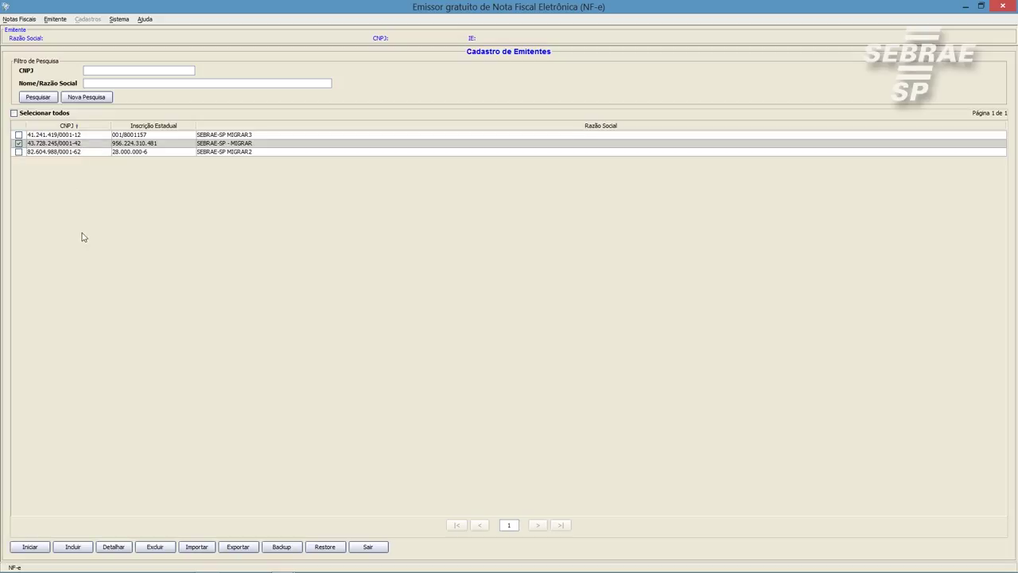
{"action": "left_click", "coordinate": [34, 548]}
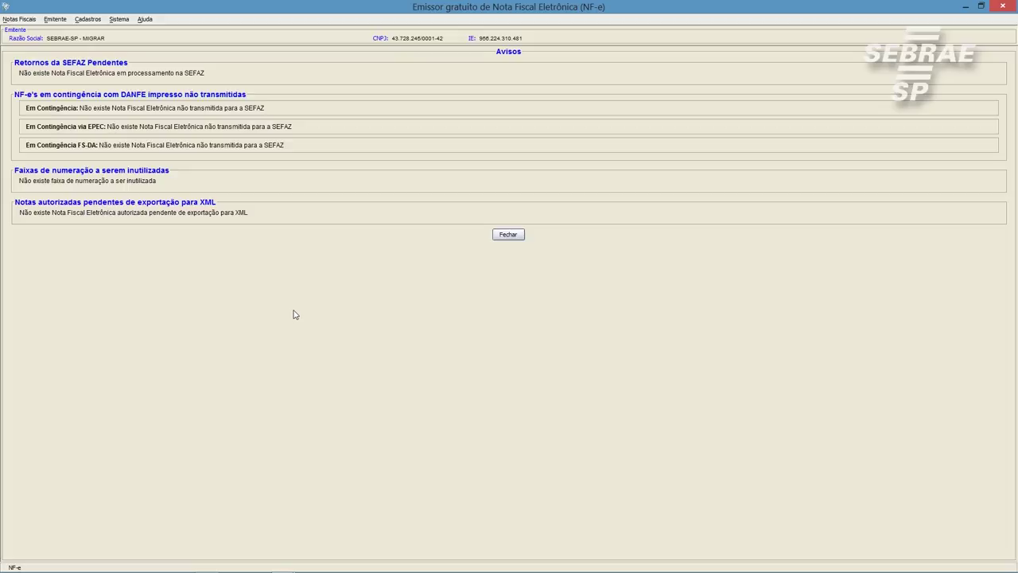
{"action": "left_click", "coordinate": [507, 235]}
Look through the client, product and carrier registers of the current issuer before importing anything
{"action": "left_click", "coordinate": [87, 18]}
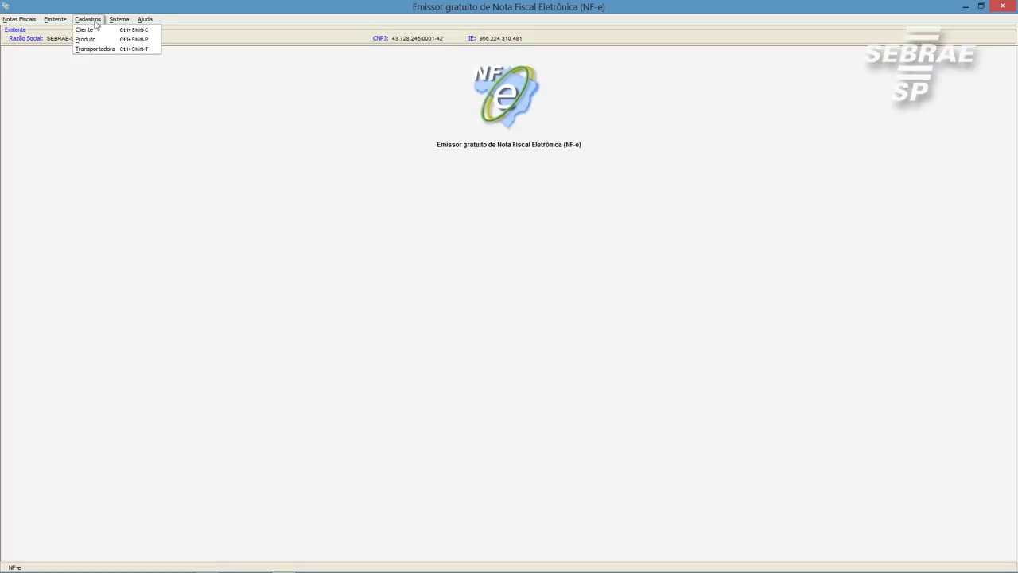
{"action": "left_click", "coordinate": [89, 27]}
{"action": "left_click", "coordinate": [88, 18]}
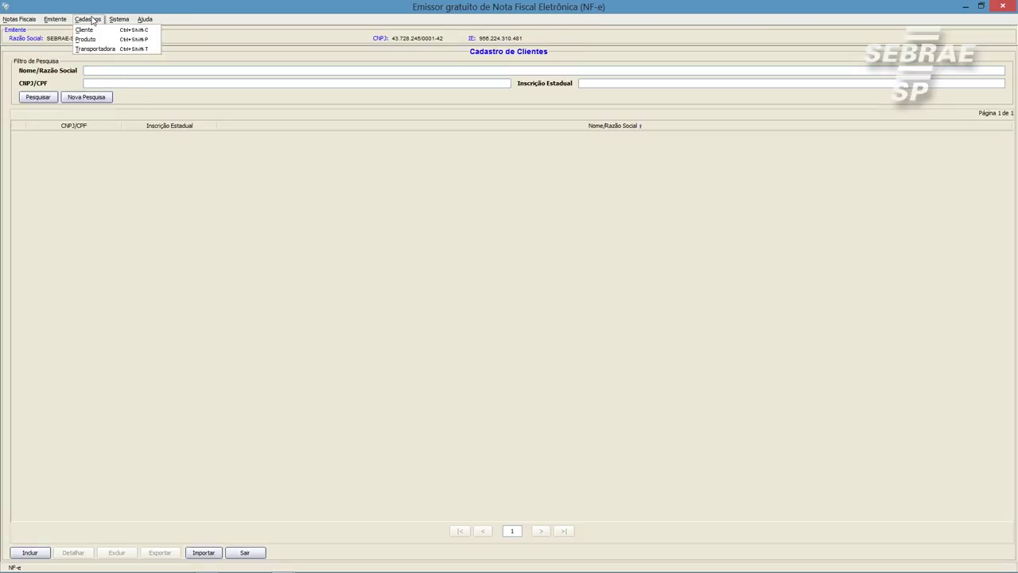
{"action": "left_click", "coordinate": [90, 38]}
{"action": "left_click", "coordinate": [87, 19]}
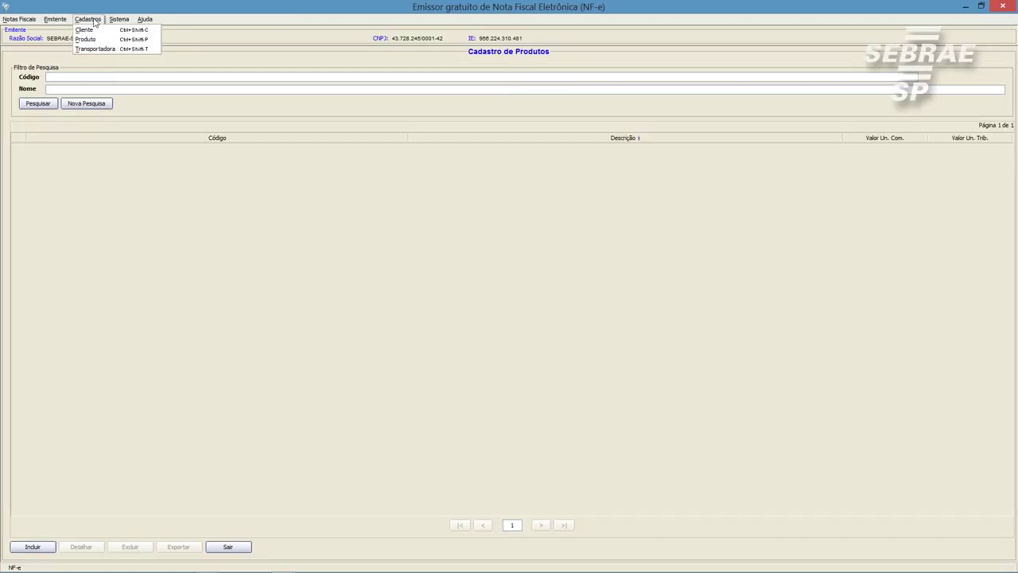
{"action": "left_click", "coordinate": [94, 46]}
Start a system file import for the current issuer with the "cadastros da versão 310" folder under C:\Usuário as source
{"action": "left_click", "coordinate": [118, 19]}
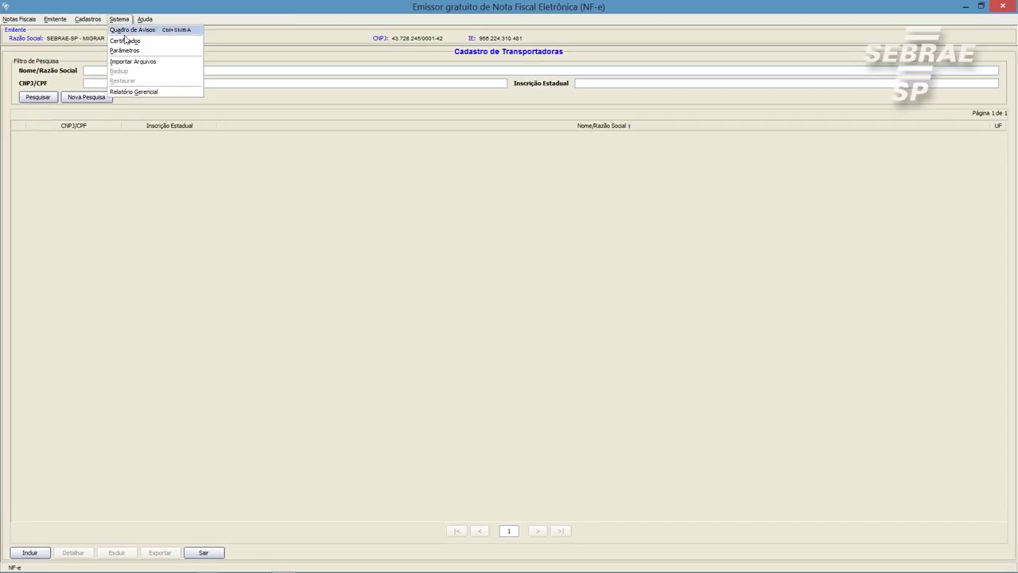
{"action": "left_click", "coordinate": [126, 62]}
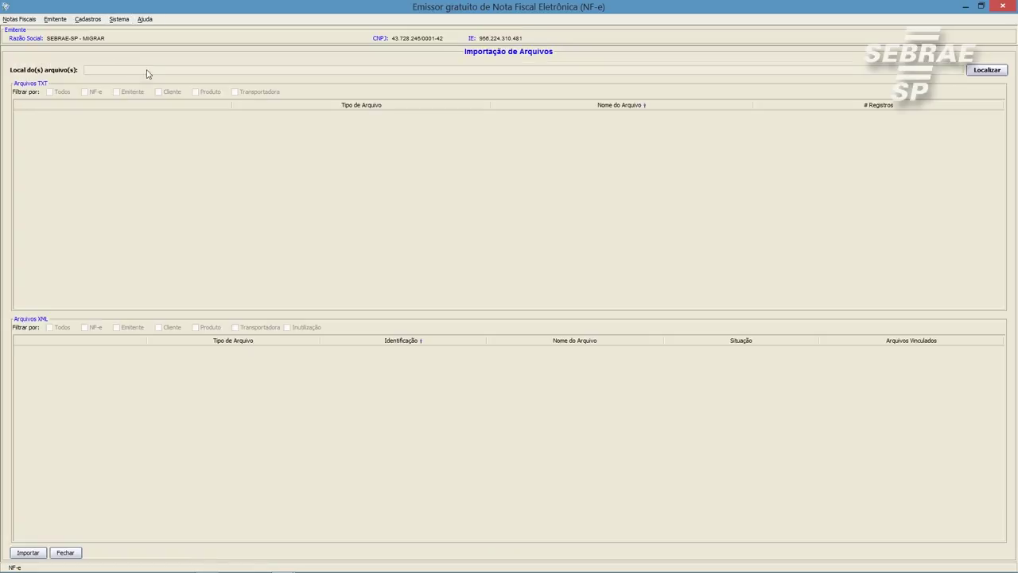
{"action": "left_click", "coordinate": [986, 70]}
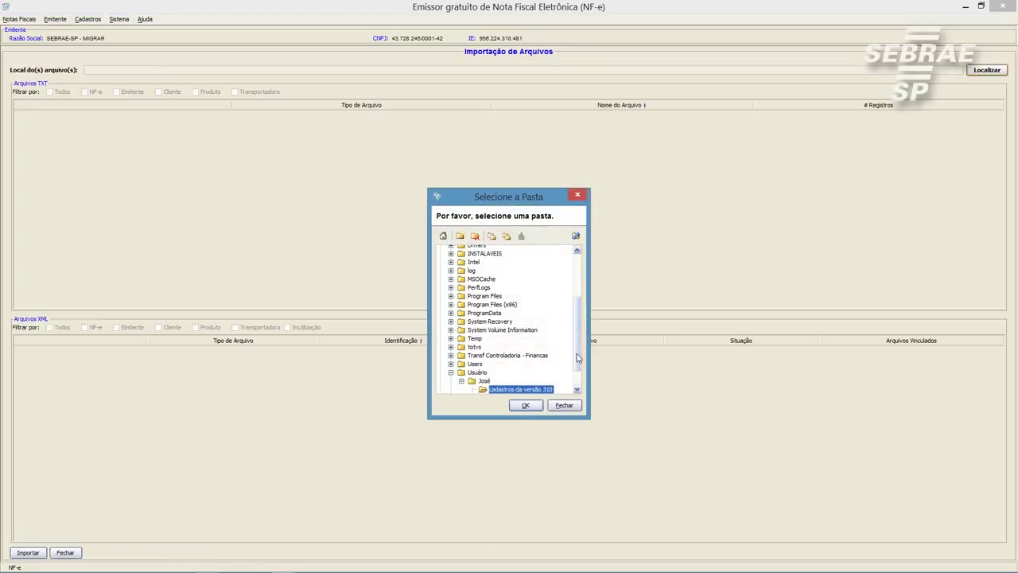
{"action": "double_click", "coordinate": [529, 387]}
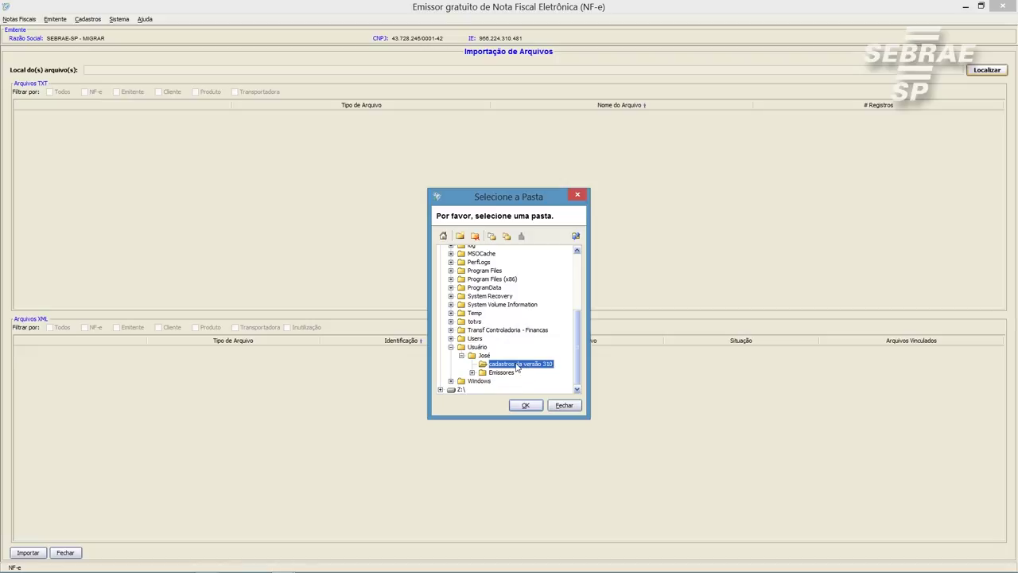
{"action": "left_click", "coordinate": [526, 405]}
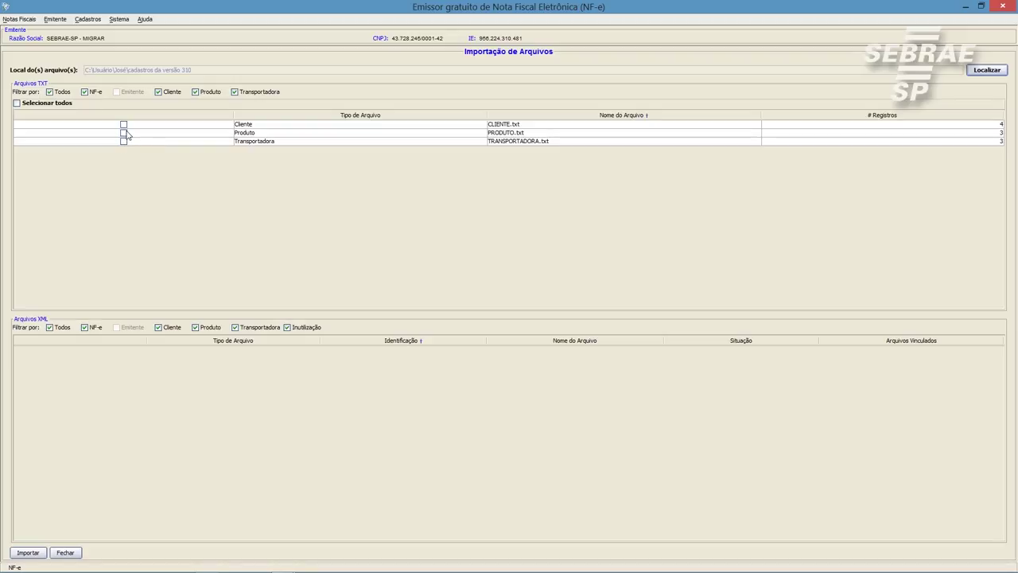
Select CLIENTE.txt, PRODUTO.txt and TRANSPORTADORA.txt for import and check the number of records in each file
{"action": "left_click", "coordinate": [17, 103]}
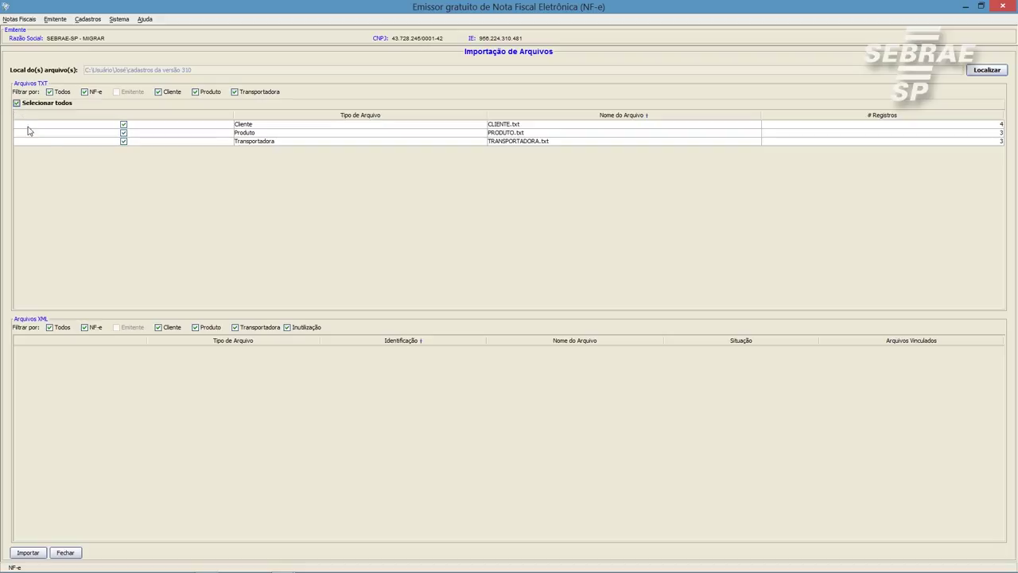
{"action": "left_click", "coordinate": [246, 126]}
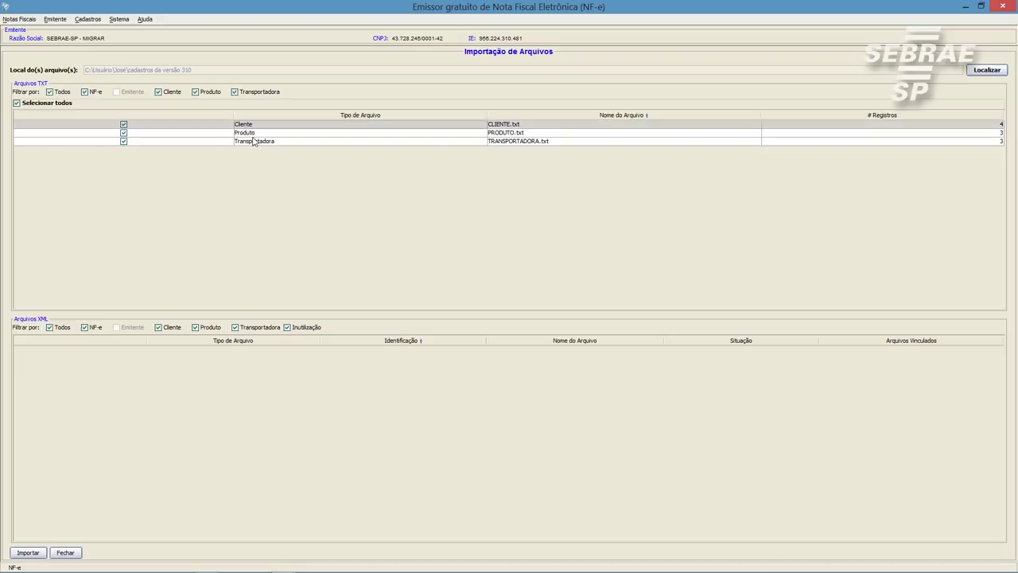
{"action": "left_click", "coordinate": [253, 141]}
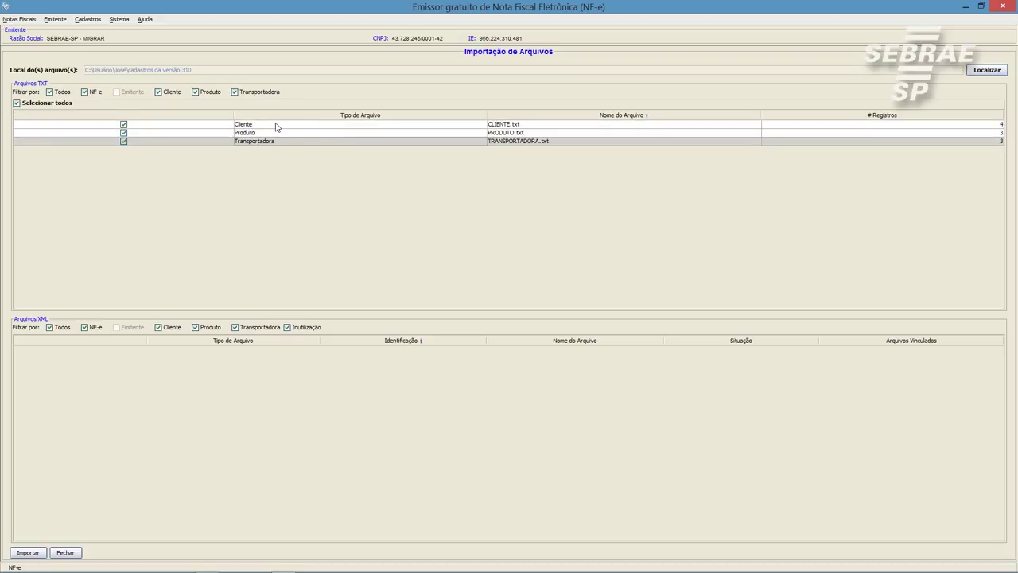
{"action": "left_click", "coordinate": [999, 125]}
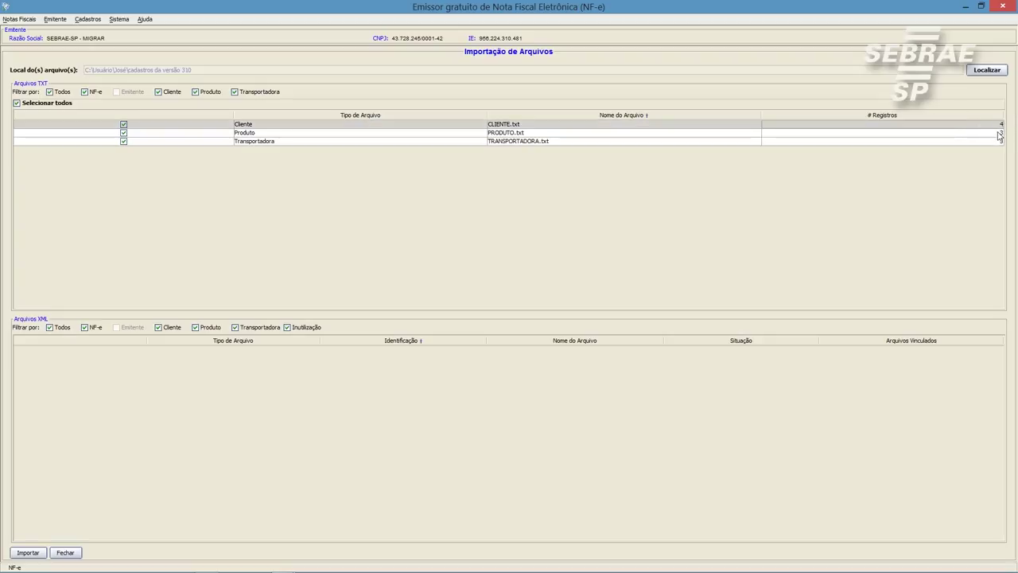
{"action": "left_click", "coordinate": [1000, 133]}
{"action": "left_click", "coordinate": [999, 142]}
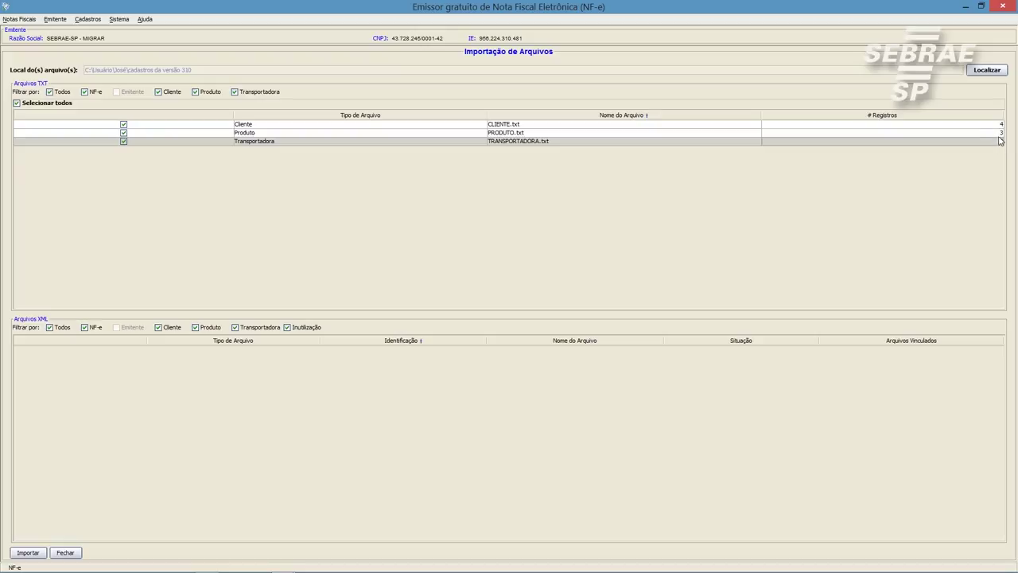
{"action": "left_click", "coordinate": [1000, 134]}
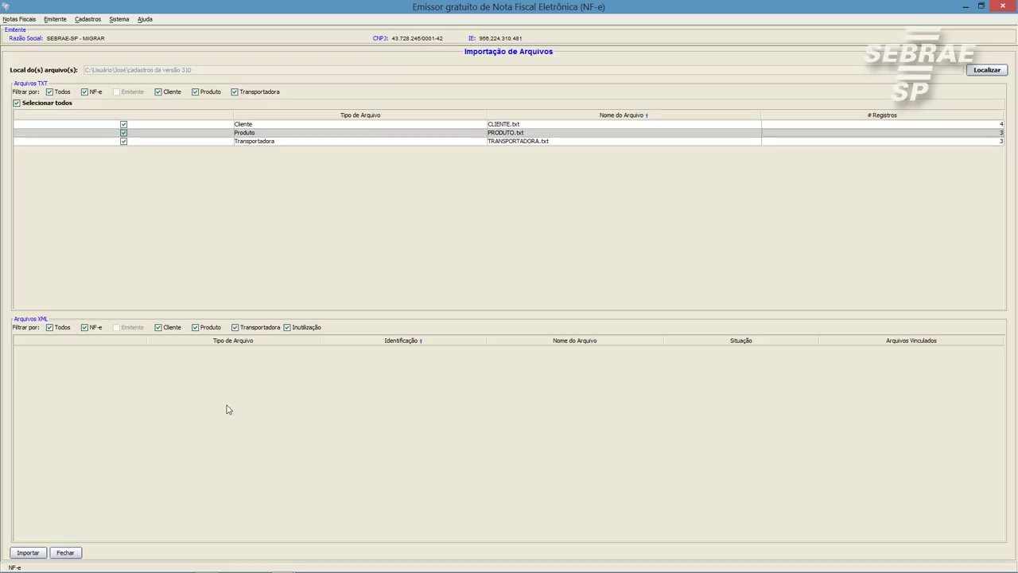
Import the selected client, product and carrier files and close the import summary and the import screen
{"action": "left_click", "coordinate": [27, 552]}
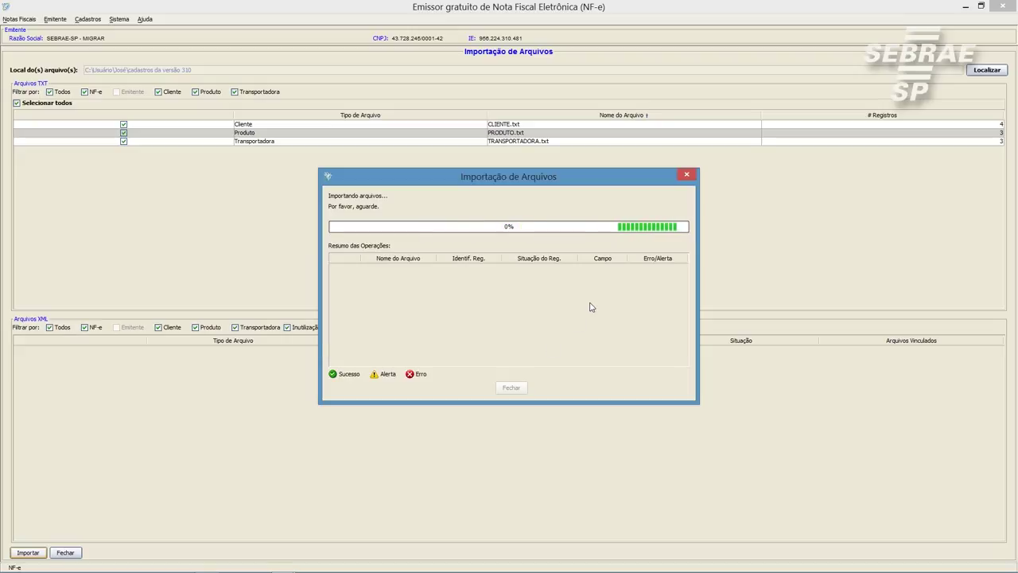
{"action": "left_click", "coordinate": [401, 276]}
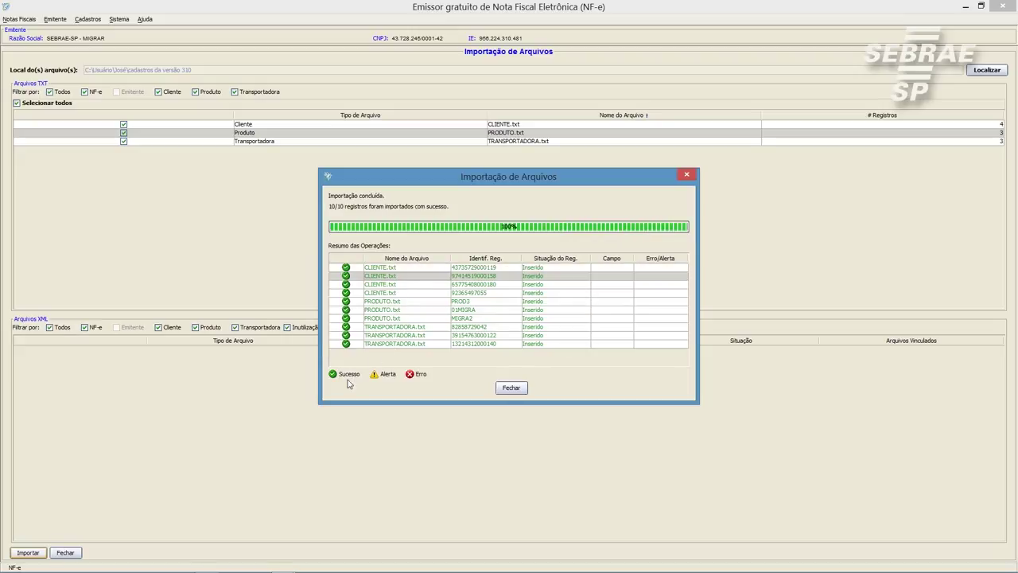
{"action": "left_click", "coordinate": [511, 388]}
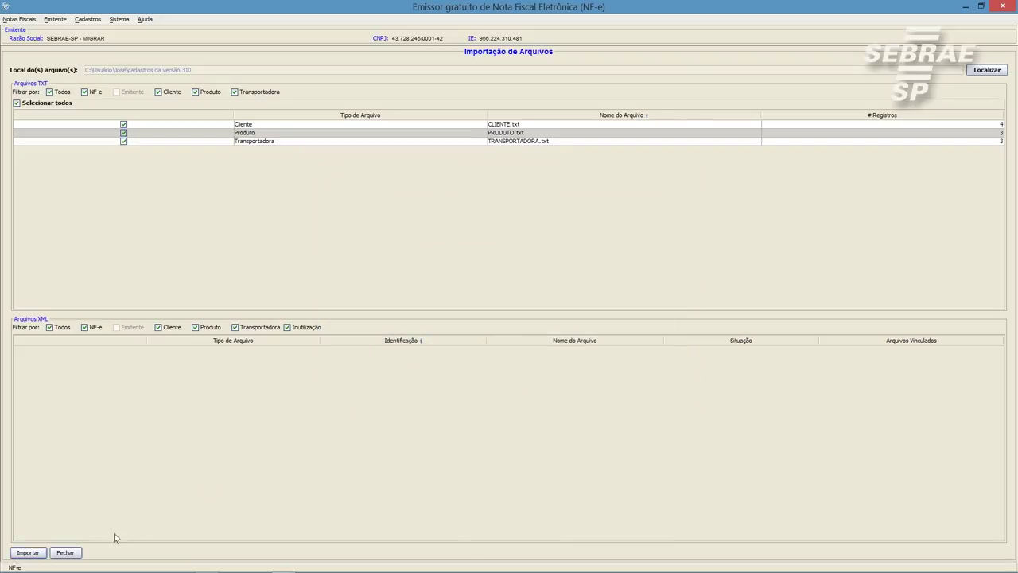
{"action": "left_click", "coordinate": [68, 555]}
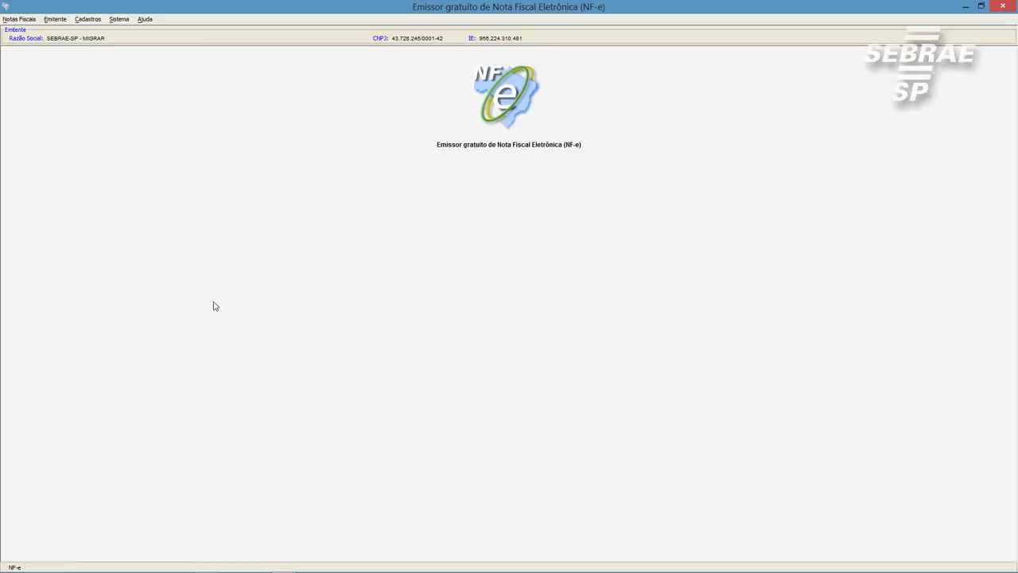
Reopen the client, product and carrier registers to check the imported records, and return to the start screen
{"action": "left_click", "coordinate": [87, 19]}
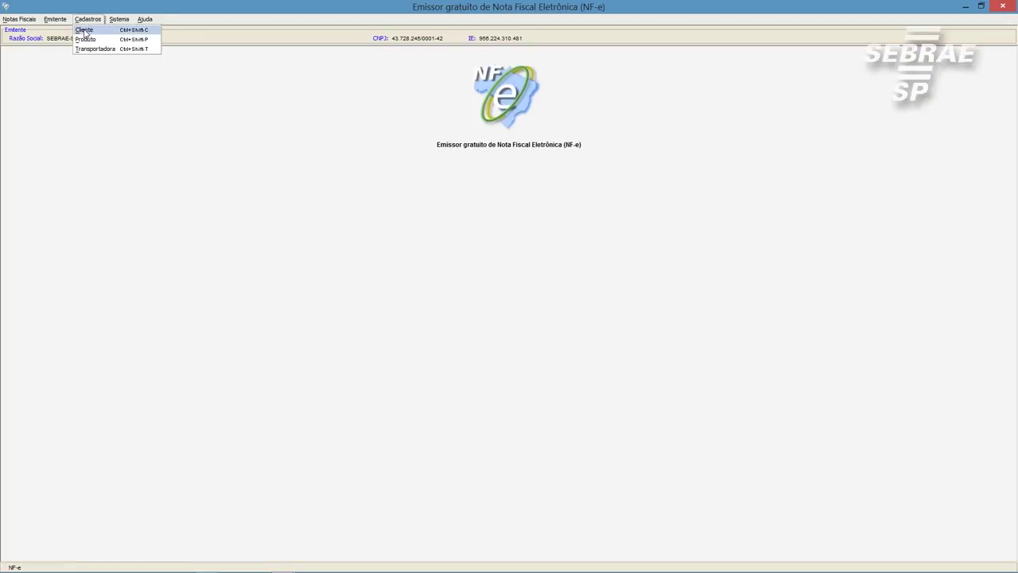
{"action": "left_click", "coordinate": [84, 30]}
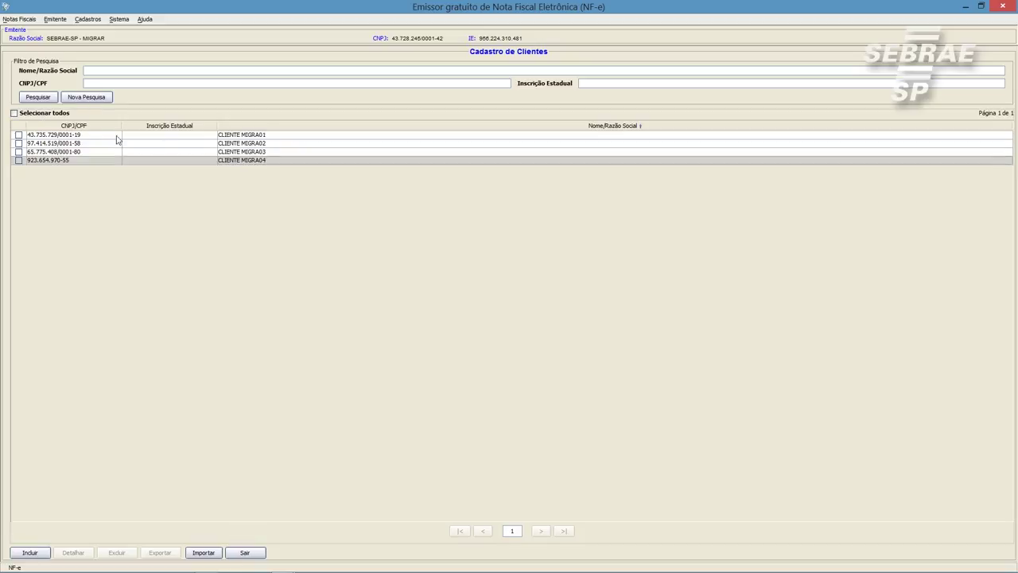
{"action": "left_click", "coordinate": [87, 20]}
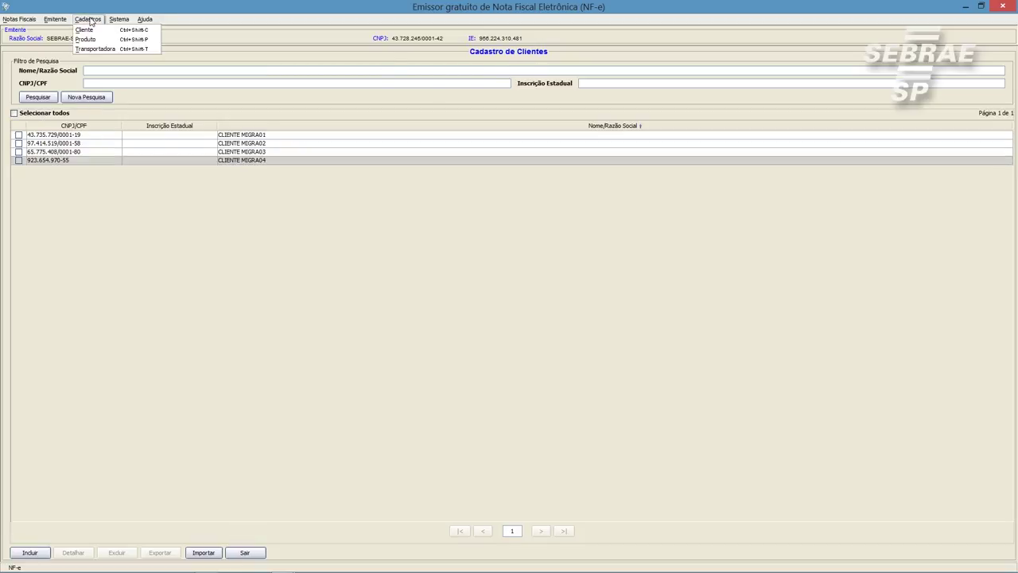
{"action": "left_click", "coordinate": [84, 37]}
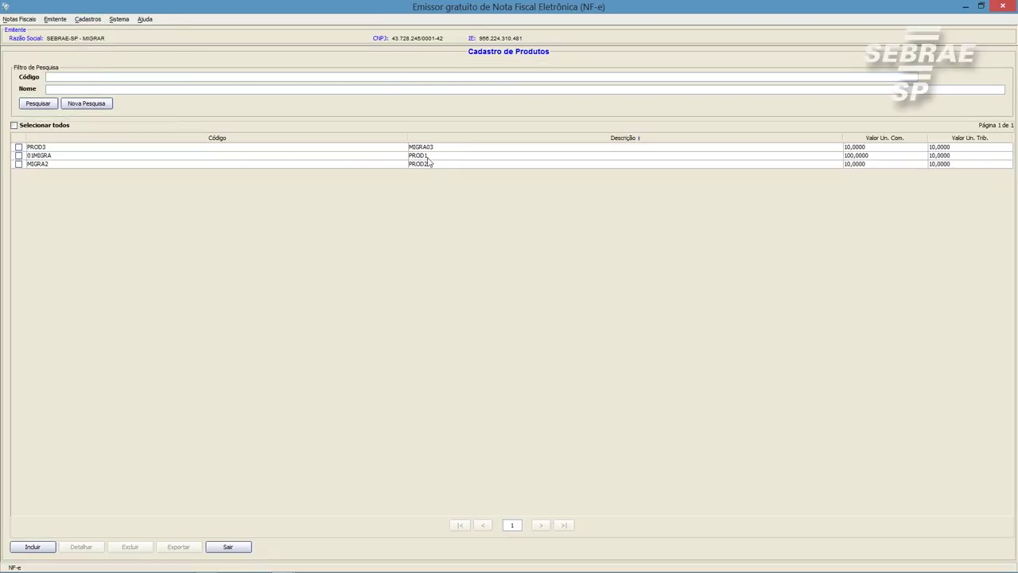
{"action": "left_click", "coordinate": [92, 19]}
{"action": "left_click", "coordinate": [95, 49]}
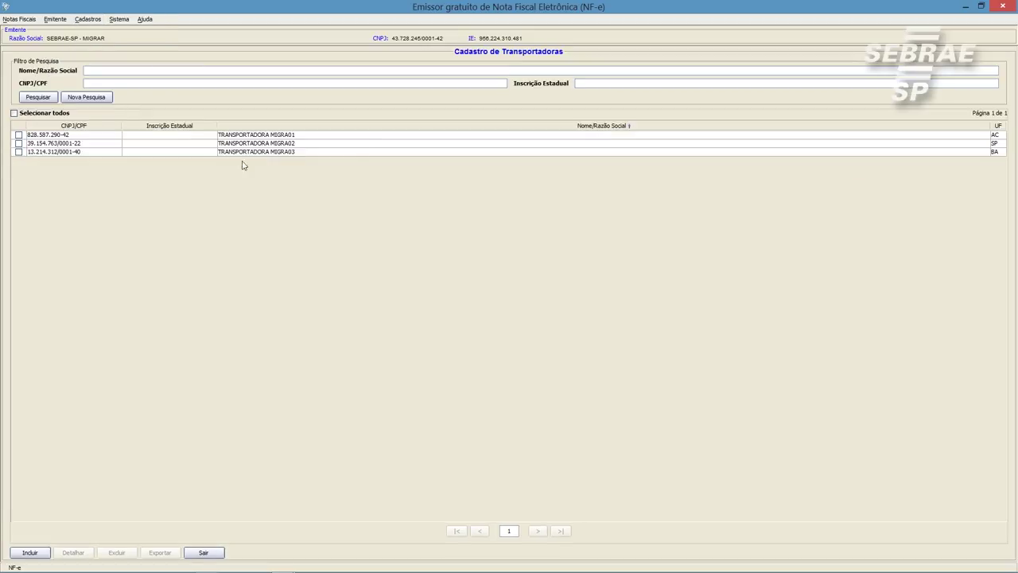
{"action": "left_click", "coordinate": [90, 20]}
{"action": "left_click", "coordinate": [143, 39]}
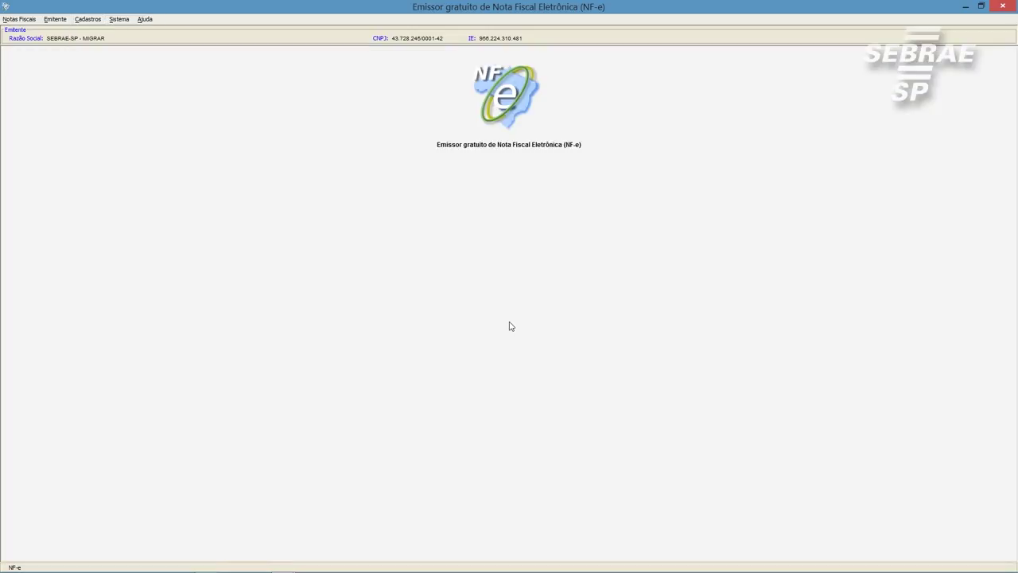
Exit the invoice issuer program and acknowledge the NF-e notice about exporting authorised invoices
{"action": "left_click", "coordinate": [999, 12]}
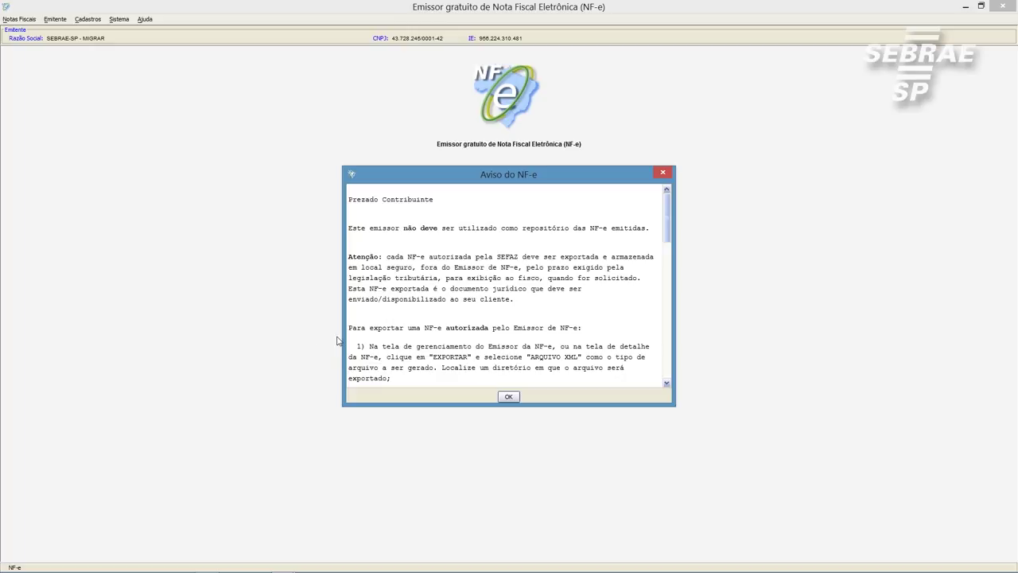
{"action": "left_click", "coordinate": [509, 397]}
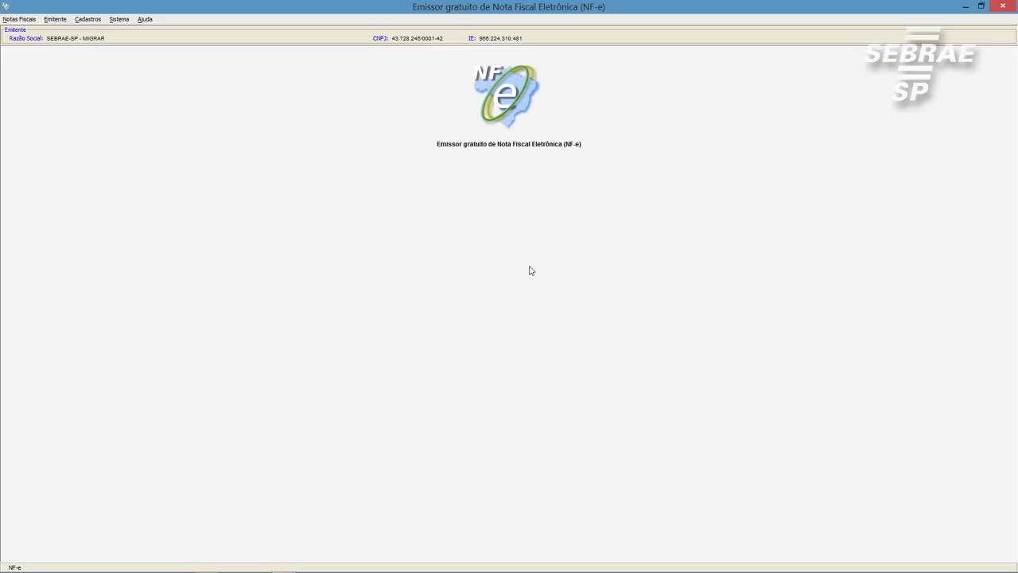